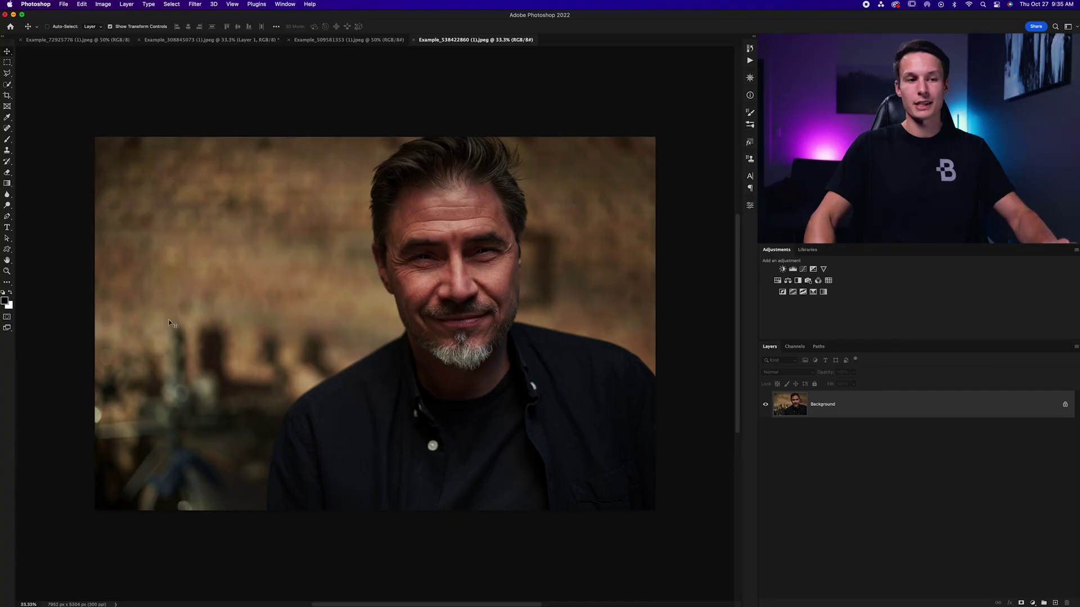
Add a new layer and choose a saturated orange as the brush colour.
{"action": "left_click", "coordinate": [1055, 602]}
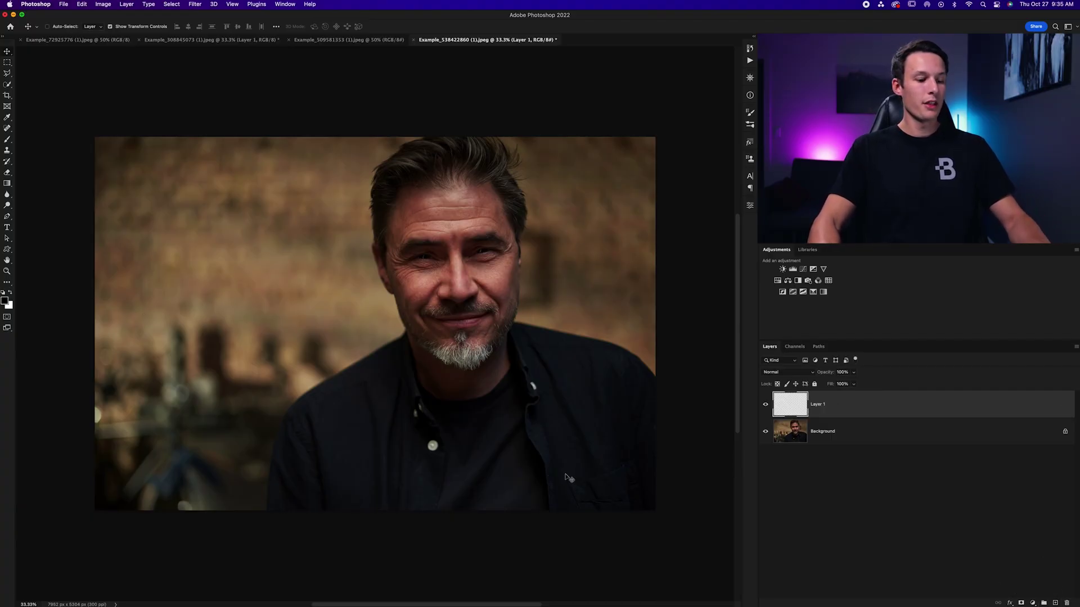
{"action": "key", "text": "b"}
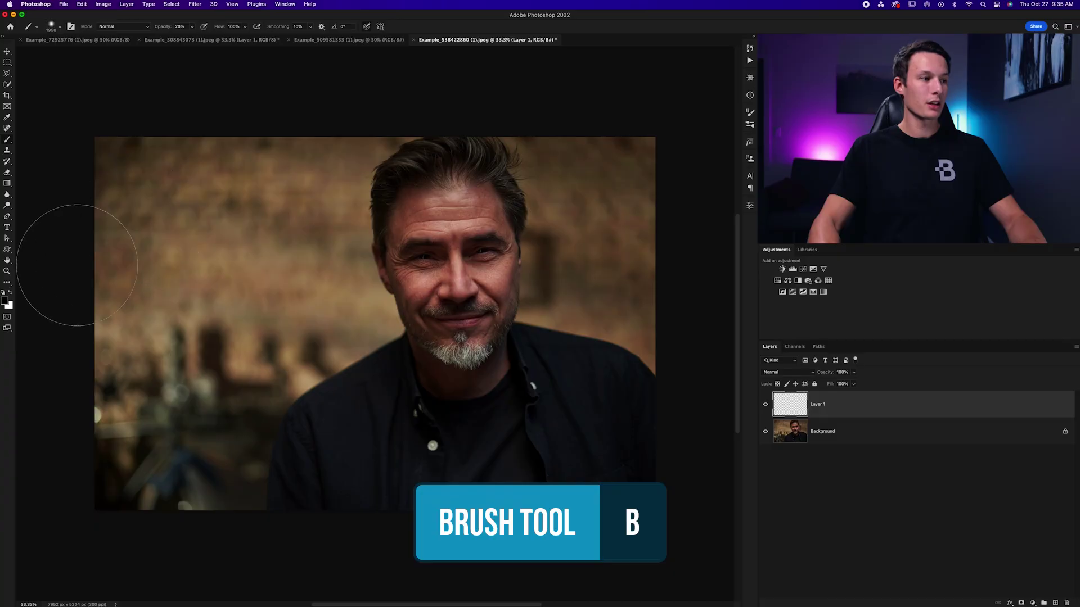
{"action": "left_click", "coordinate": [5, 301]}
{"action": "left_click", "coordinate": [613, 331]}
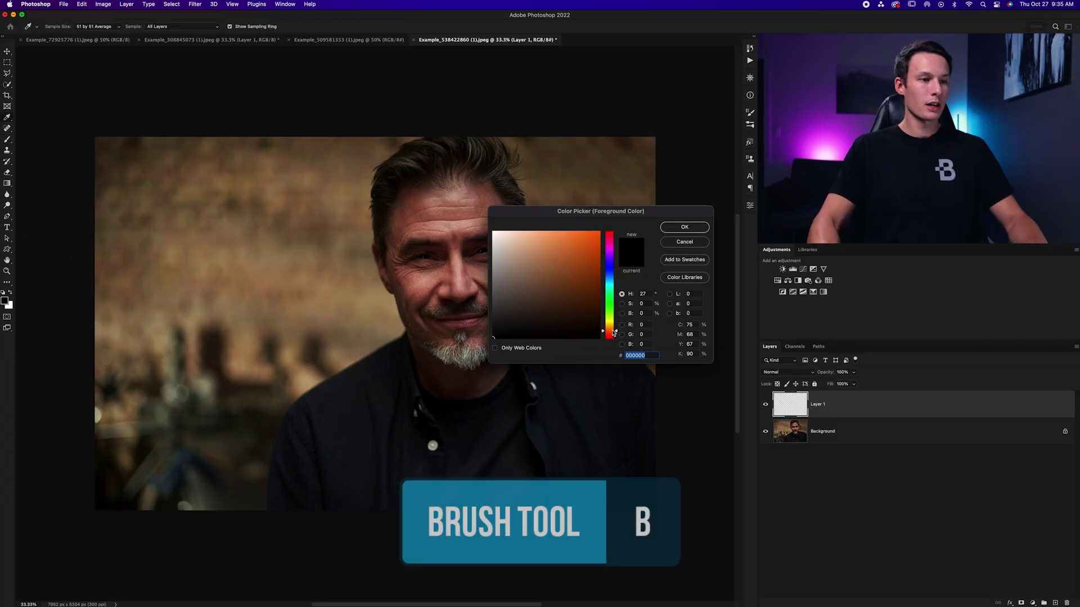
{"action": "left_click", "coordinate": [575, 242]}
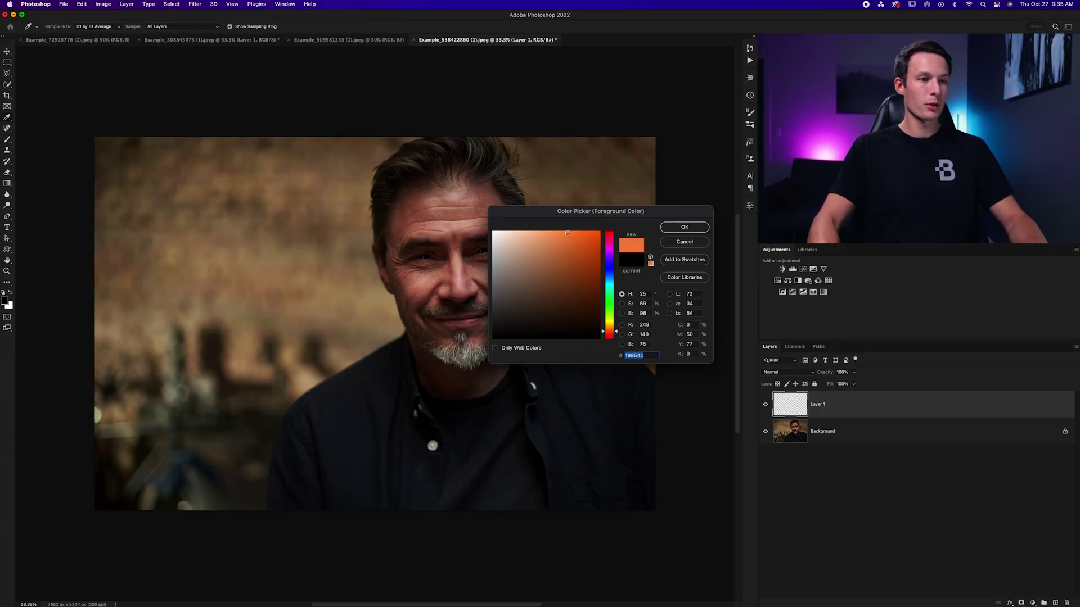
{"action": "left_click", "coordinate": [684, 227]}
Set the brush to full opacity and 0% hardness, and lighten the orange slightly.
{"action": "left_click", "coordinate": [192, 26]}
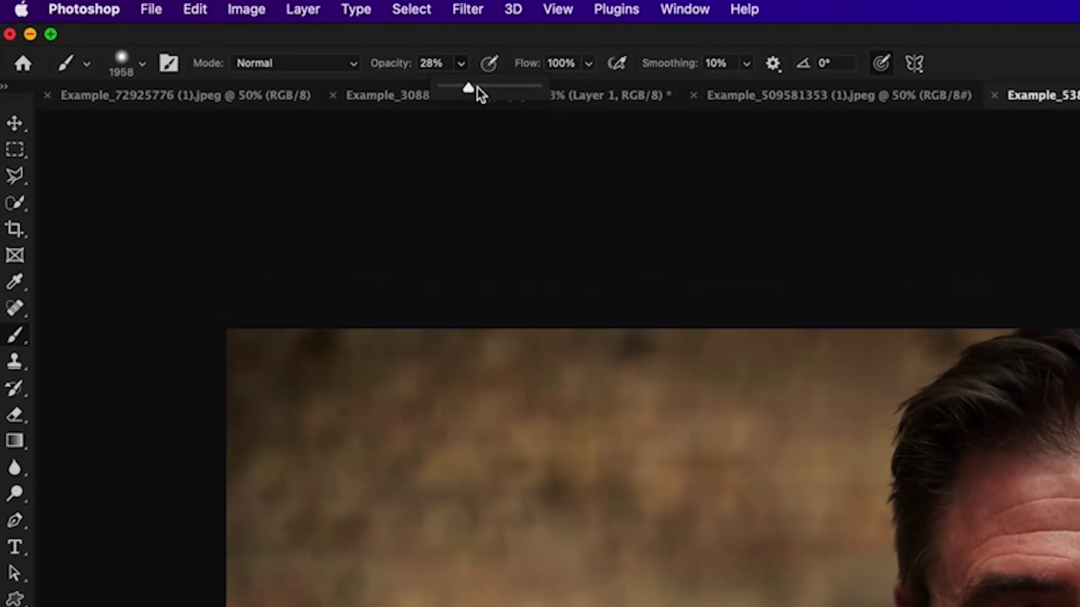
{"action": "left_click", "coordinate": [142, 66]}
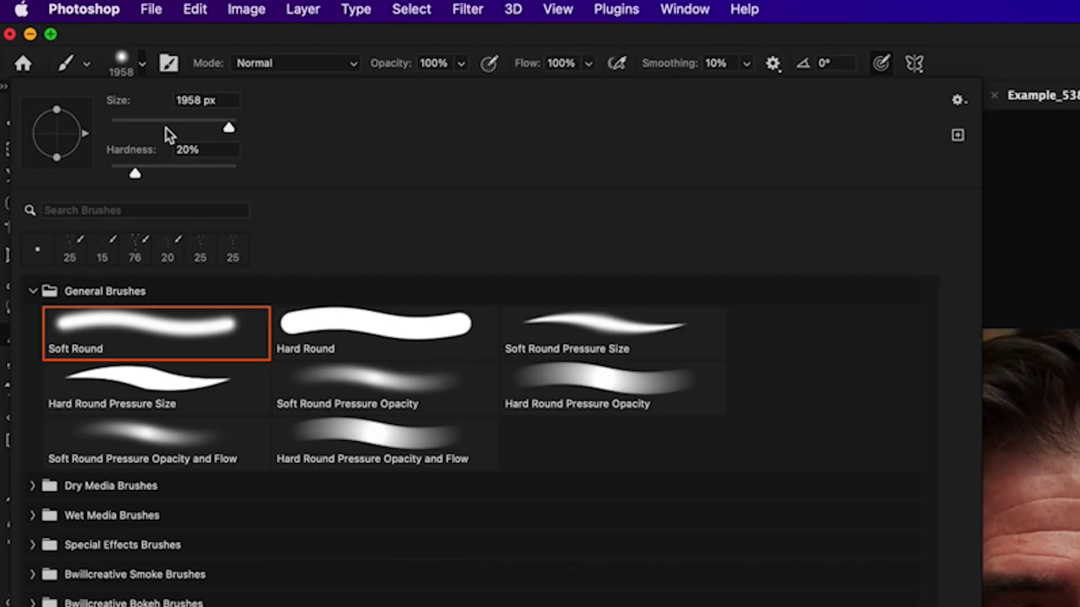
{"action": "left_click_drag", "start_coordinate": [137, 175], "coordinate": [63, 174]}
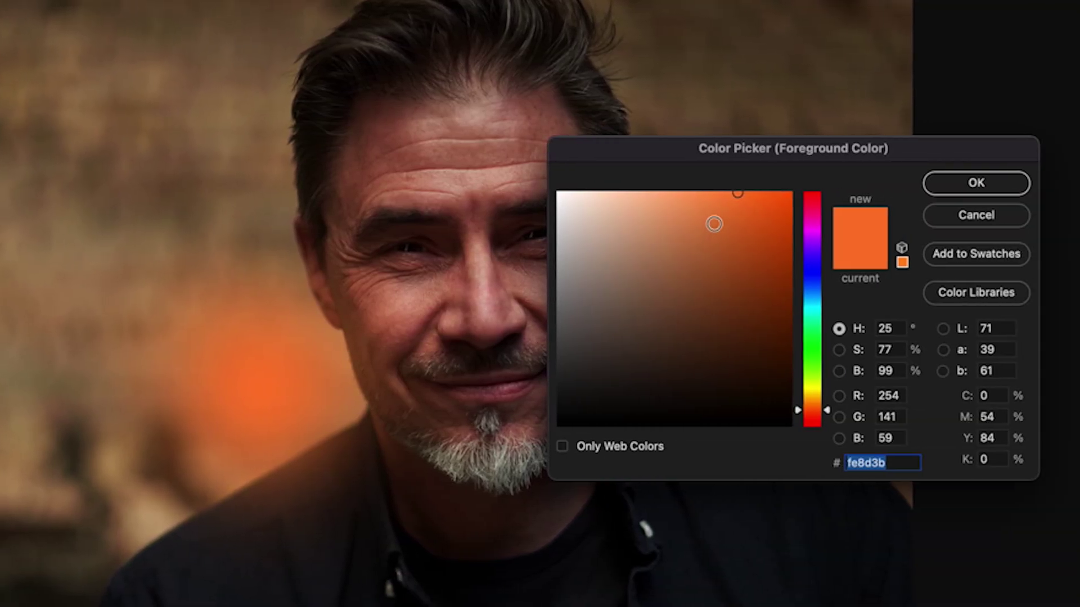
{"action": "left_click_drag", "start_coordinate": [713, 195], "coordinate": [675, 191]}
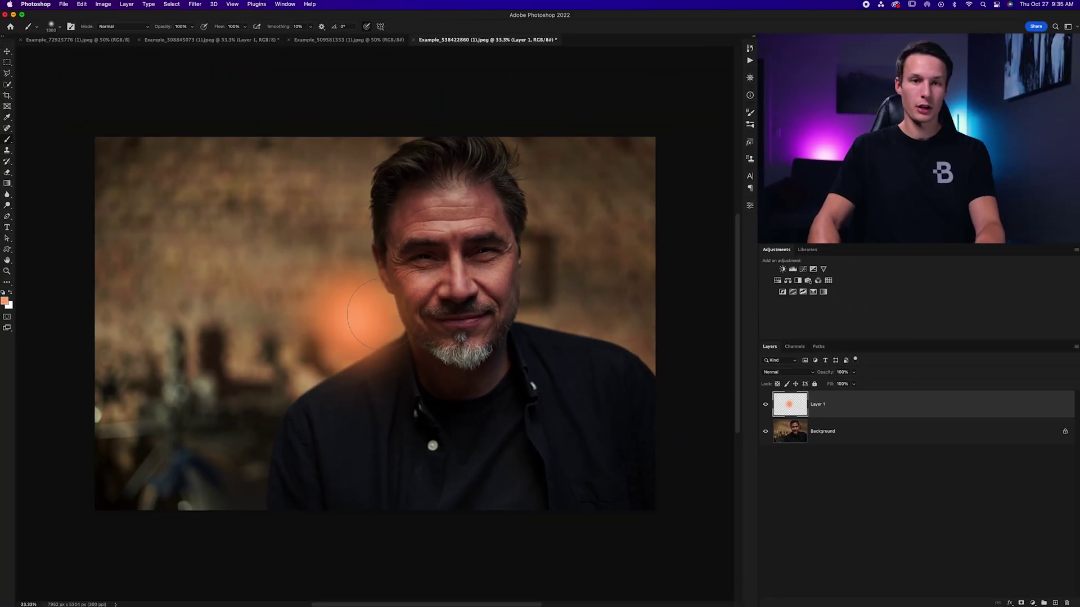
Paint a paler peach centre into the glow, then switch to a near-white peach.
{"action": "left_click", "coordinate": [6, 301]}
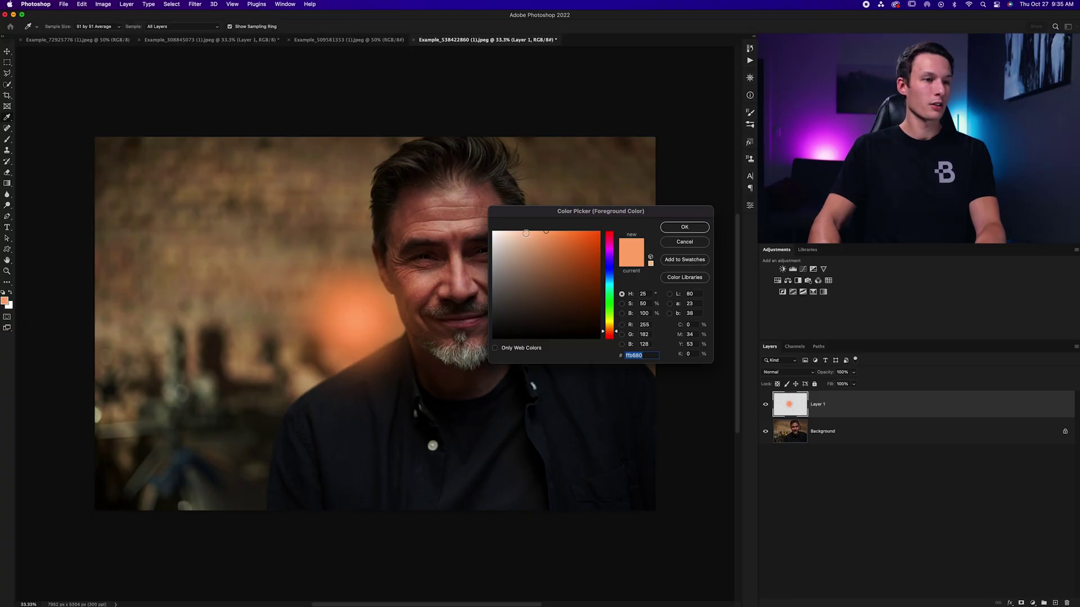
{"action": "left_click", "coordinate": [518, 231]}
{"action": "left_click", "coordinate": [698, 233]}
{"action": "key", "text": "b"}
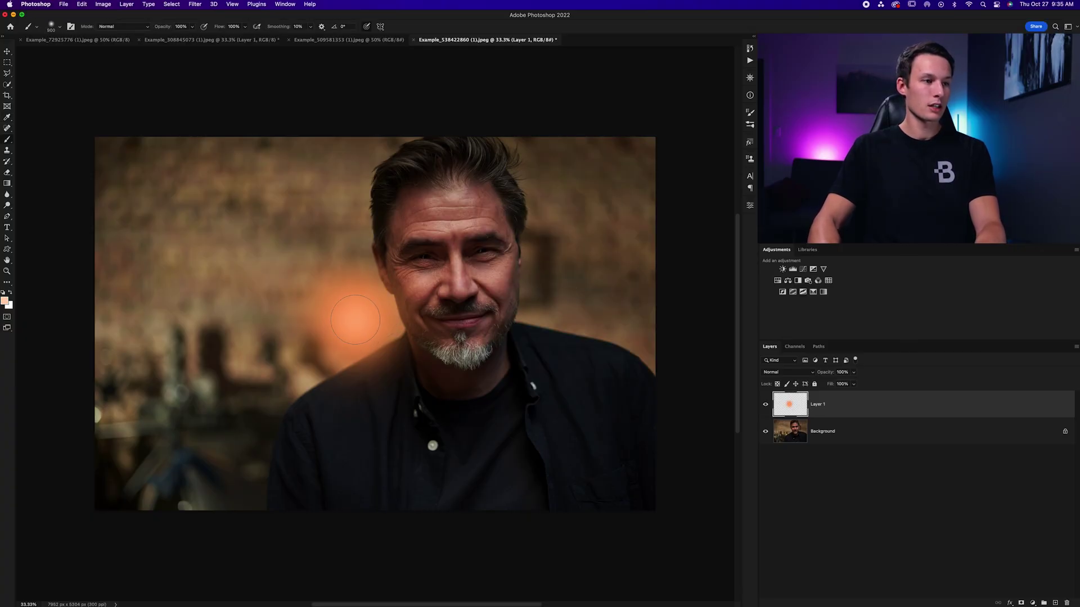
{"action": "left_click", "coordinate": [357, 320]}
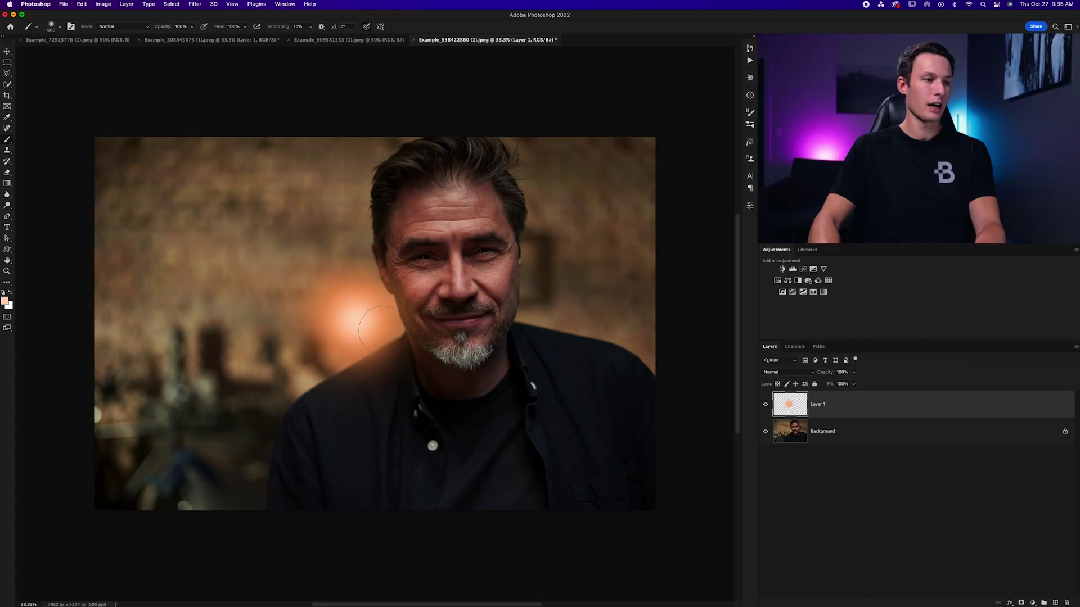
{"action": "left_click", "coordinate": [6, 301]}
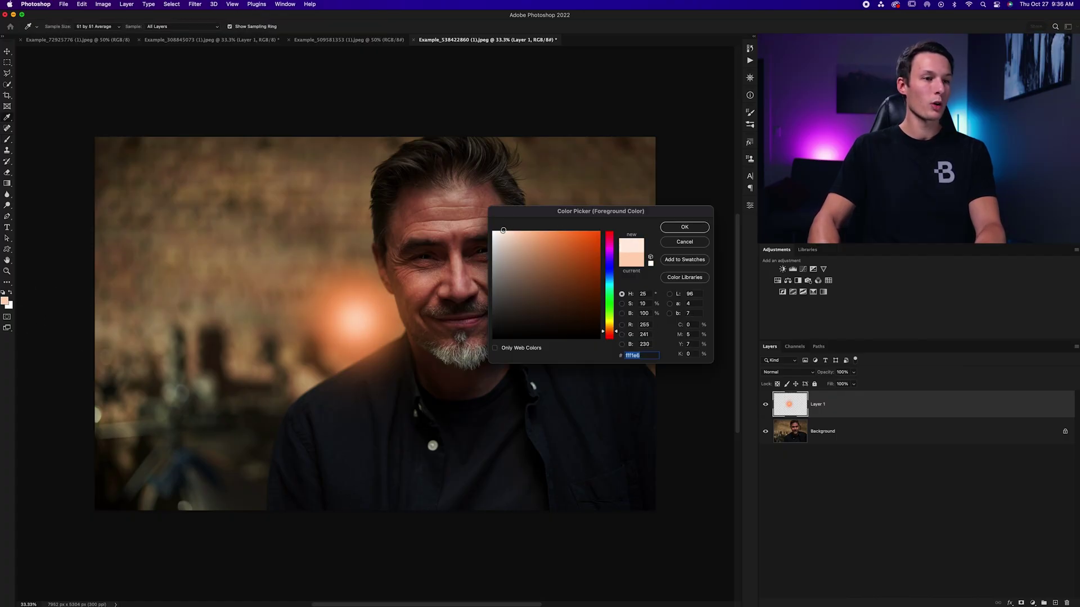
{"action": "left_click", "coordinate": [684, 226]}
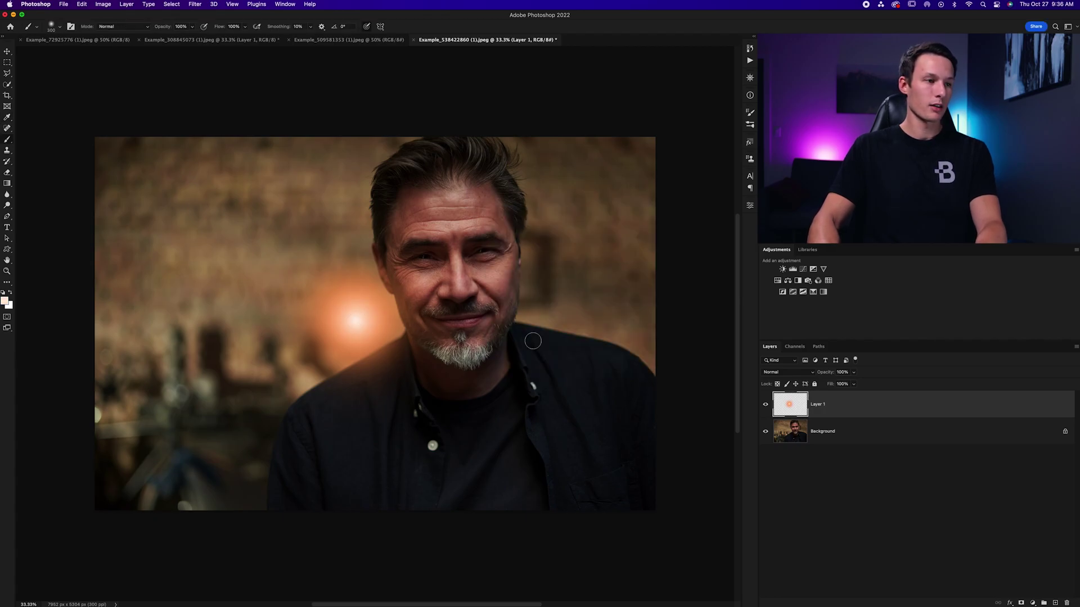
Rename Layer 1 to 'Light Orb'.
{"action": "double_click", "coordinate": [817, 404]}
{"action": "type", "text": "L"}
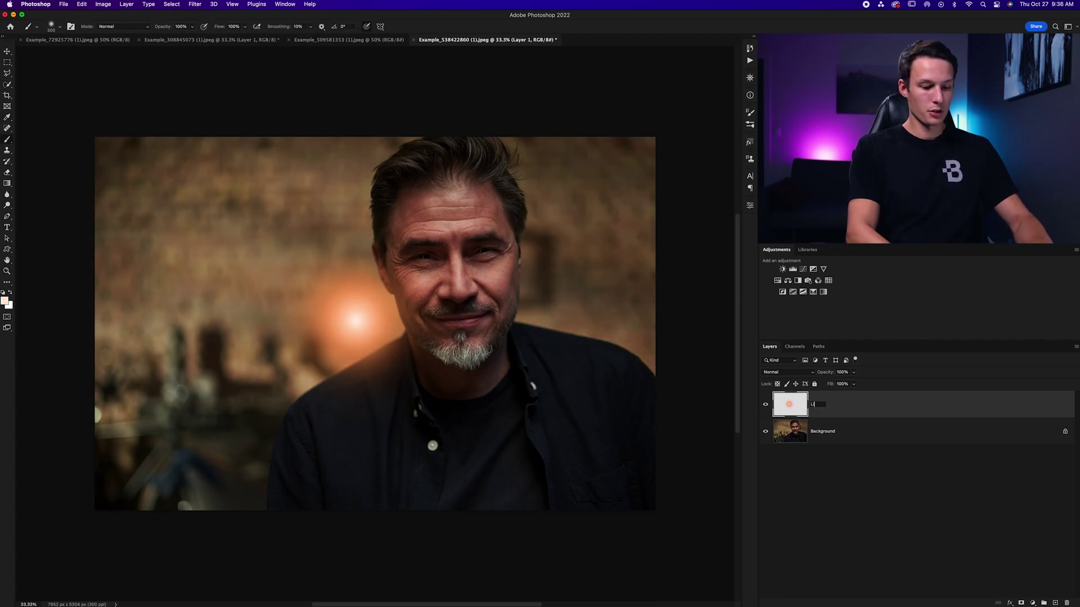
{"action": "type", "text": "ight Orb"}
{"action": "key", "text": "Return"}
Move the orb to the photo's left edge and deselect the layer.
{"action": "key", "text": "v"}
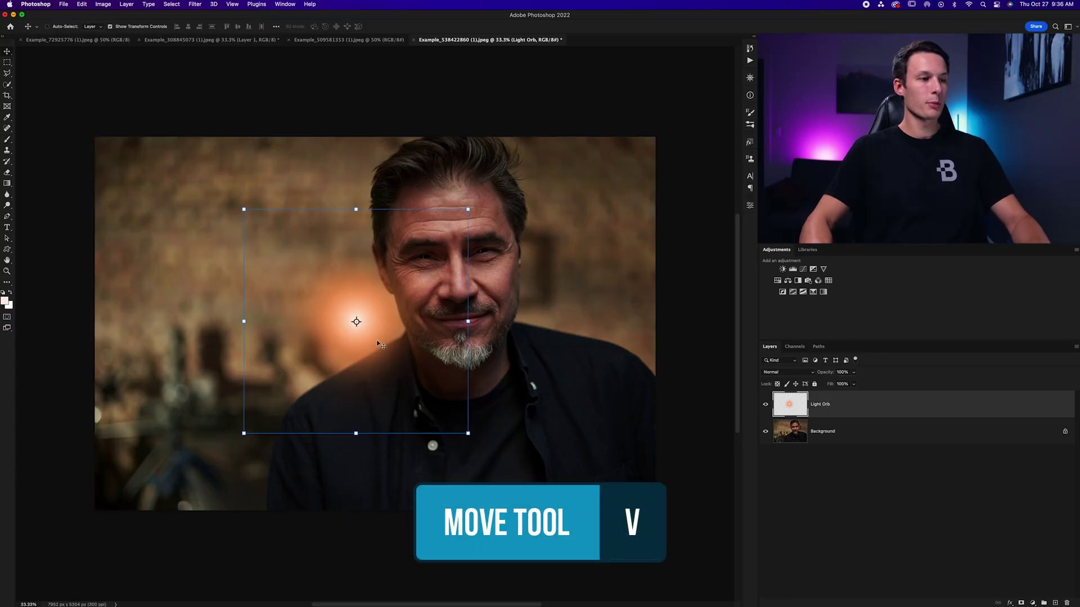
{"action": "left_click_drag", "start_coordinate": [391, 359], "coordinate": [135, 380]}
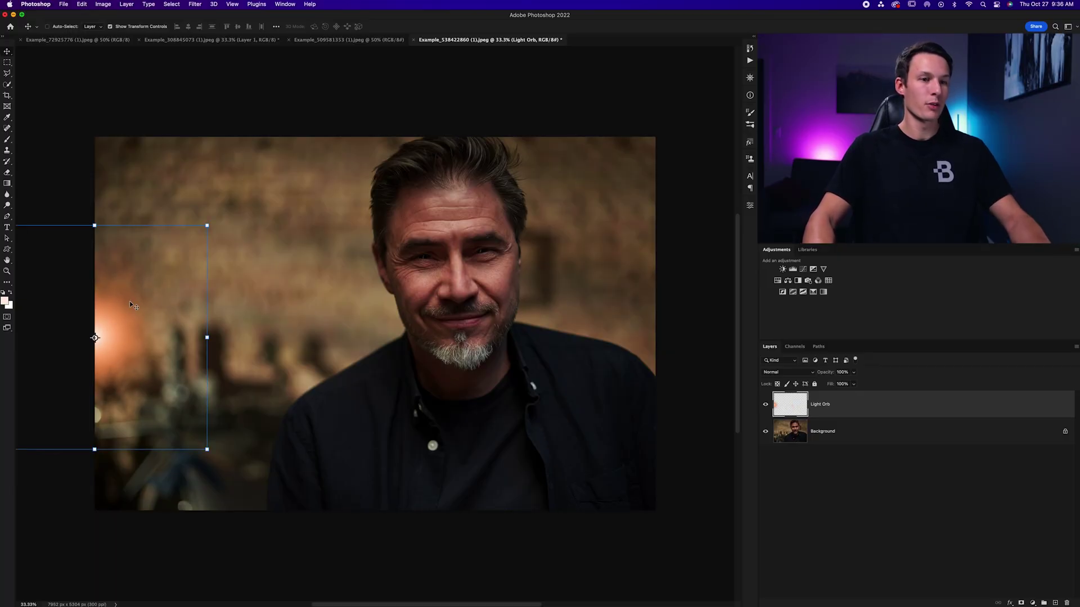
{"action": "left_click", "coordinate": [655, 437]}
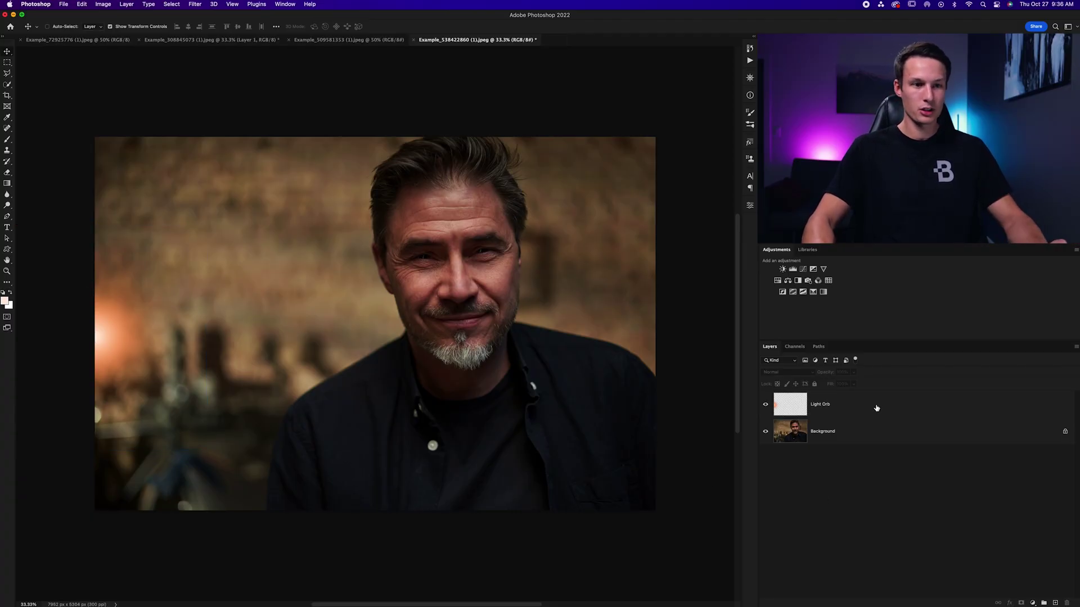
Switch Light Orb to Linear Dodge (Add) blending and lower its fill to 54%.
{"action": "left_click", "coordinate": [876, 408]}
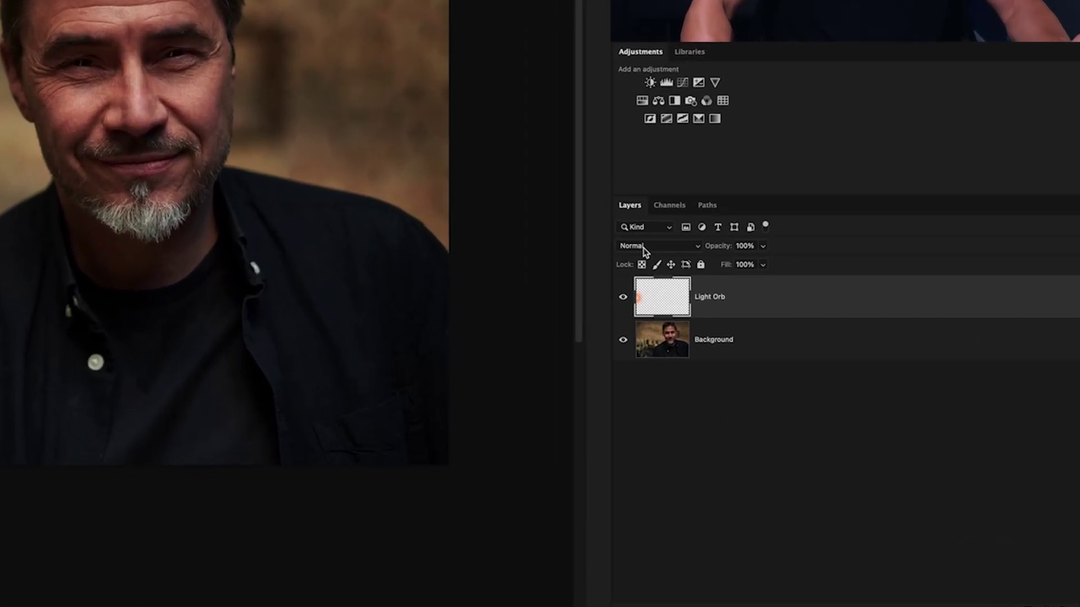
{"action": "left_click", "coordinate": [778, 372]}
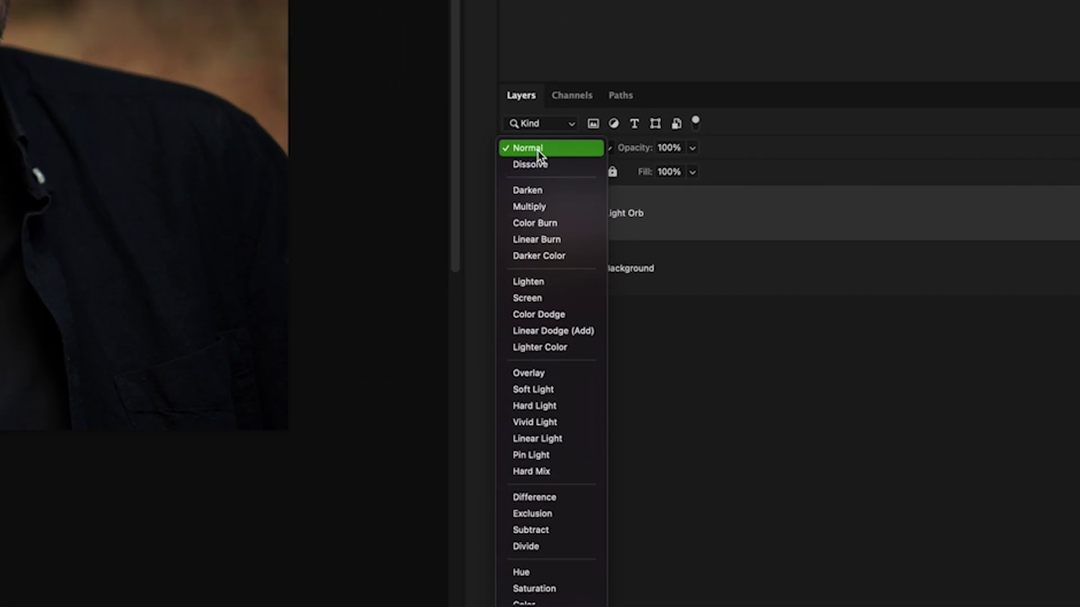
{"action": "left_click", "coordinate": [583, 337]}
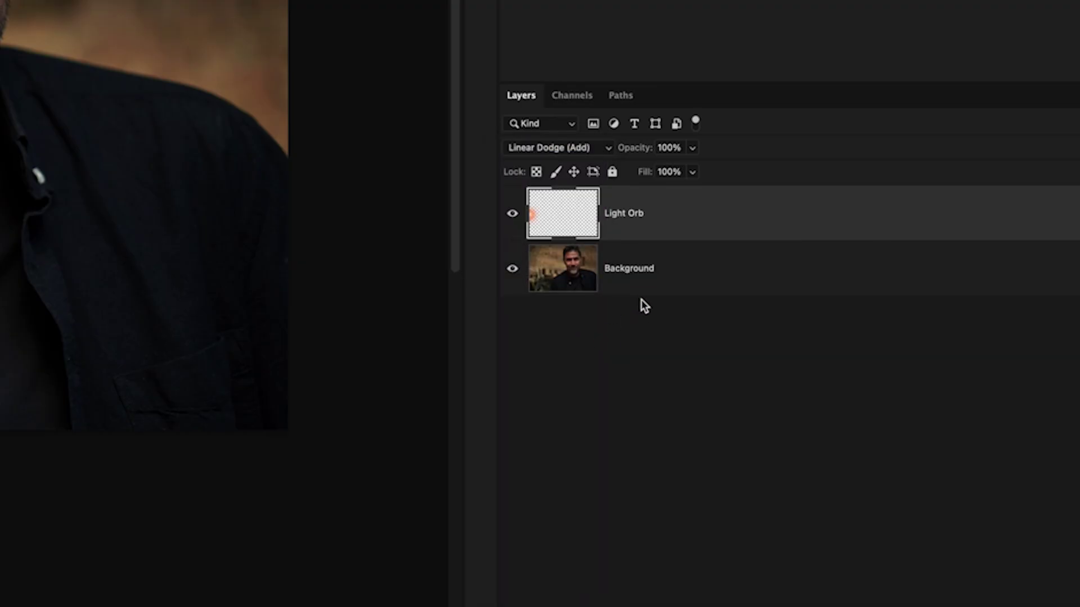
{"action": "left_click", "coordinate": [694, 172]}
{"action": "left_click_drag", "start_coordinate": [698, 191], "coordinate": [657, 195]}
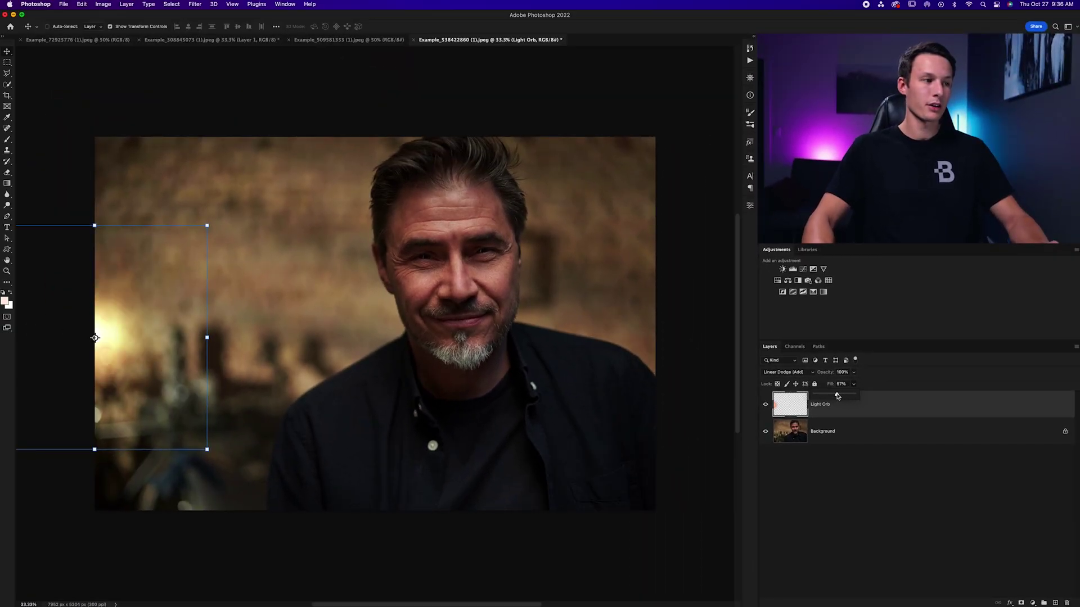
{"action": "left_click_drag", "start_coordinate": [837, 396], "coordinate": [837, 396]}
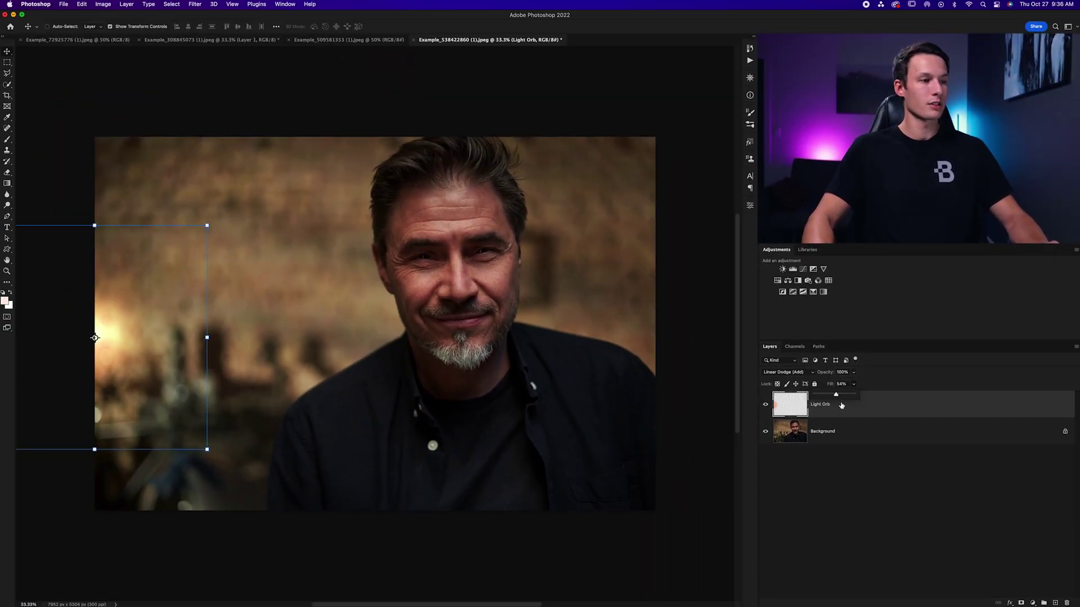
{"action": "left_click", "coordinate": [867, 501]}
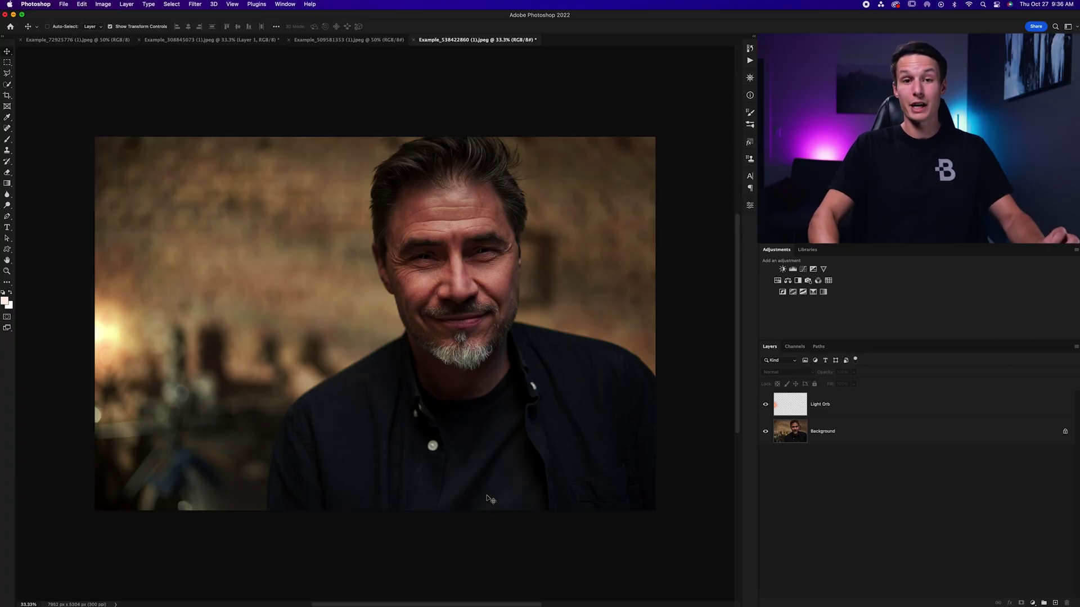
Outline the lit wedge with a 15 px feathered Polygonal Lasso and add a masked Curves layer.
{"action": "left_click", "coordinate": [7, 73]}
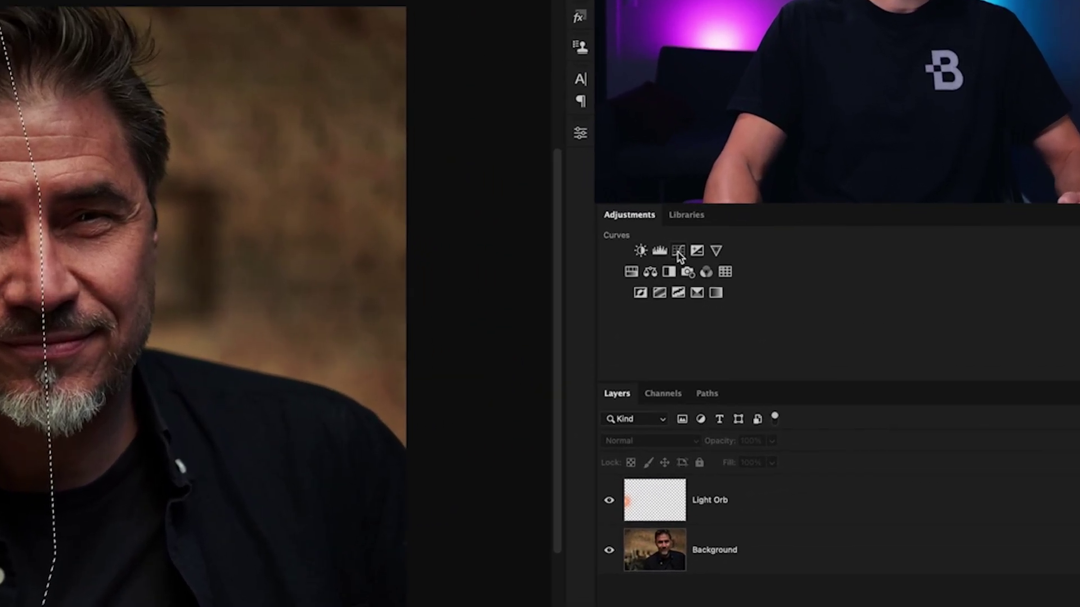
{"action": "left_click", "coordinate": [803, 270]}
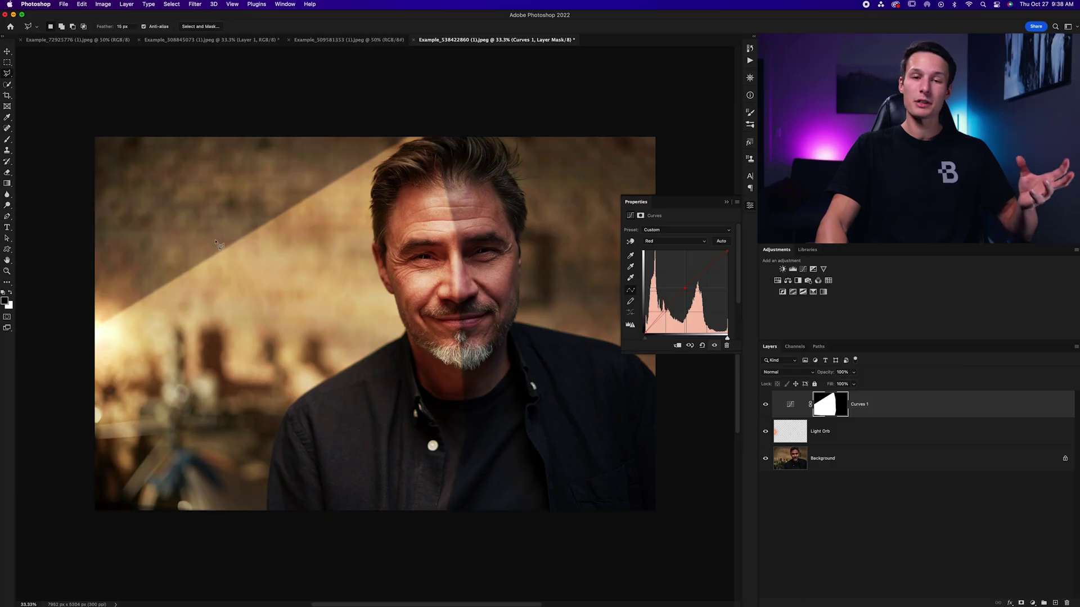
Raise the RGB and Red curves to brighten and warm the masked beam.
{"action": "left_click", "coordinate": [570, 320]}
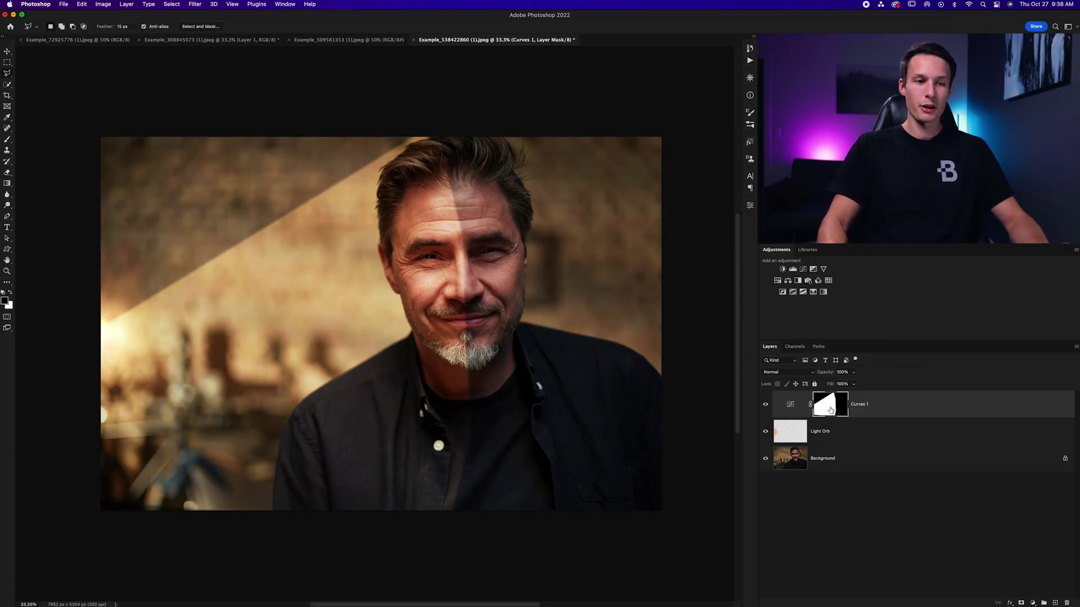
Apply a Gaussian Blur of about 138.3 pixels to the Curves 1 mask.
{"action": "left_click", "coordinate": [196, 5]}
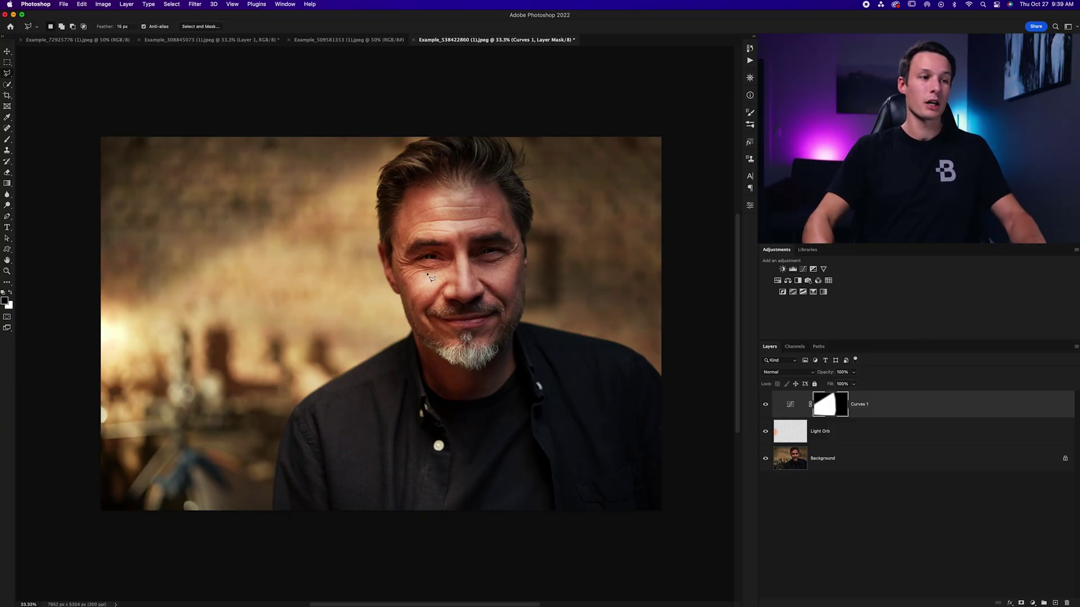
Set up a soft brush at 30% opacity and size 1100 for the Curves 1 mask.
{"action": "key", "text": "b"}
{"action": "scroll", "coordinate": [292, 96], "scroll_direction": "right", "scroll_amount": 1}
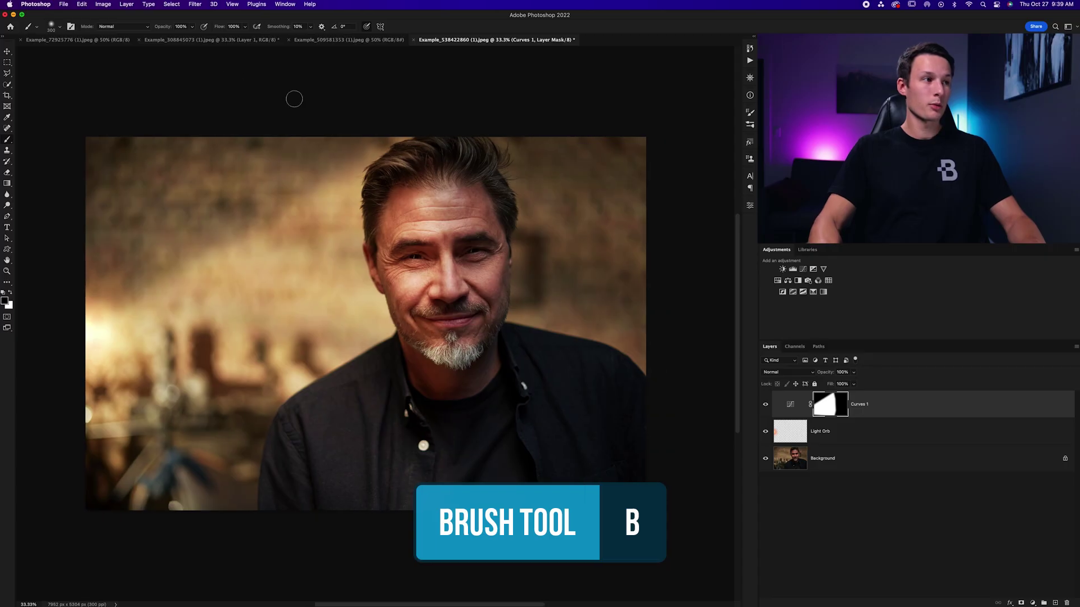
{"action": "left_click_drag", "start_coordinate": [192, 26], "coordinate": [189, 38]}
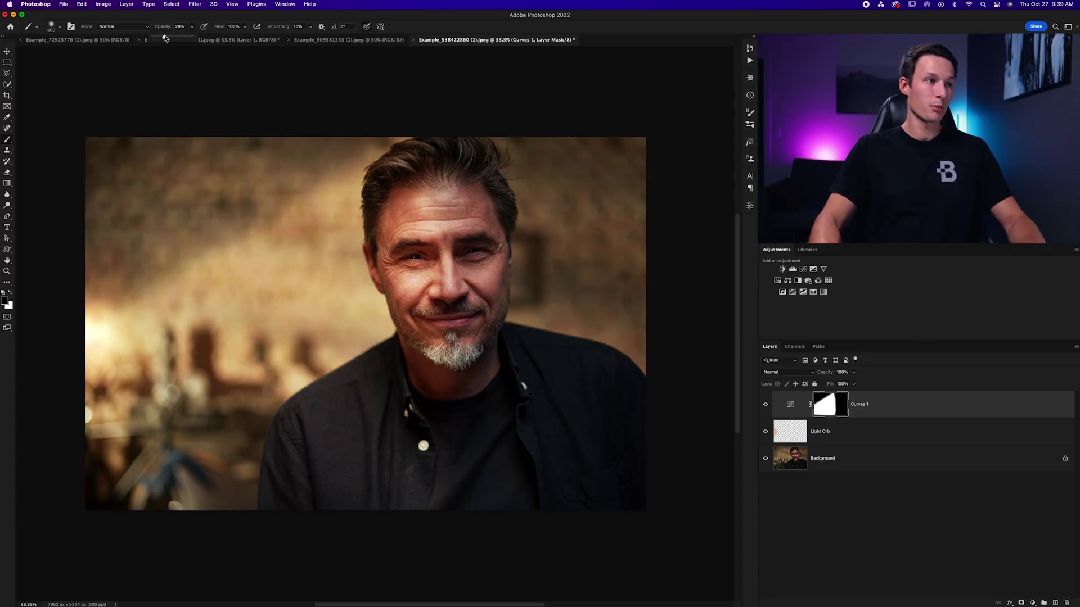
{"action": "left_click_drag", "start_coordinate": [167, 38], "coordinate": [164, 37]}
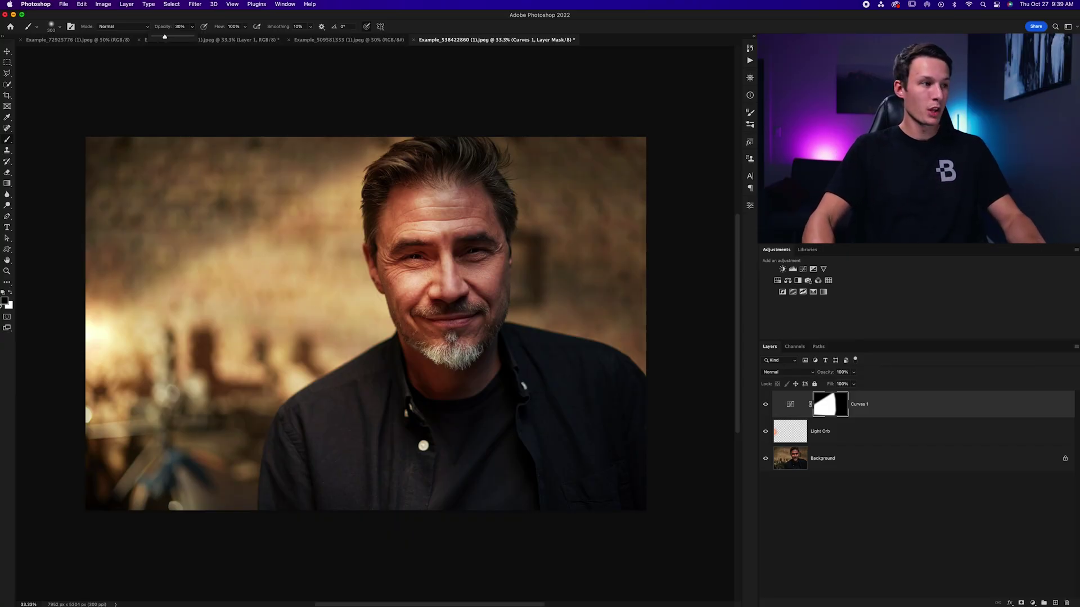
{"action": "key", "text": "bracketright"}
{"action": "key", "text": "bracketright"}
{"action": "key", "text": "bracketright"}
{"action": "key", "text": "bracketright"}
{"action": "key", "text": "bracketright"}
{"action": "key", "text": "bracketright"}
{"action": "key", "text": "bracketright"}
{"action": "key", "text": "bracketright"}
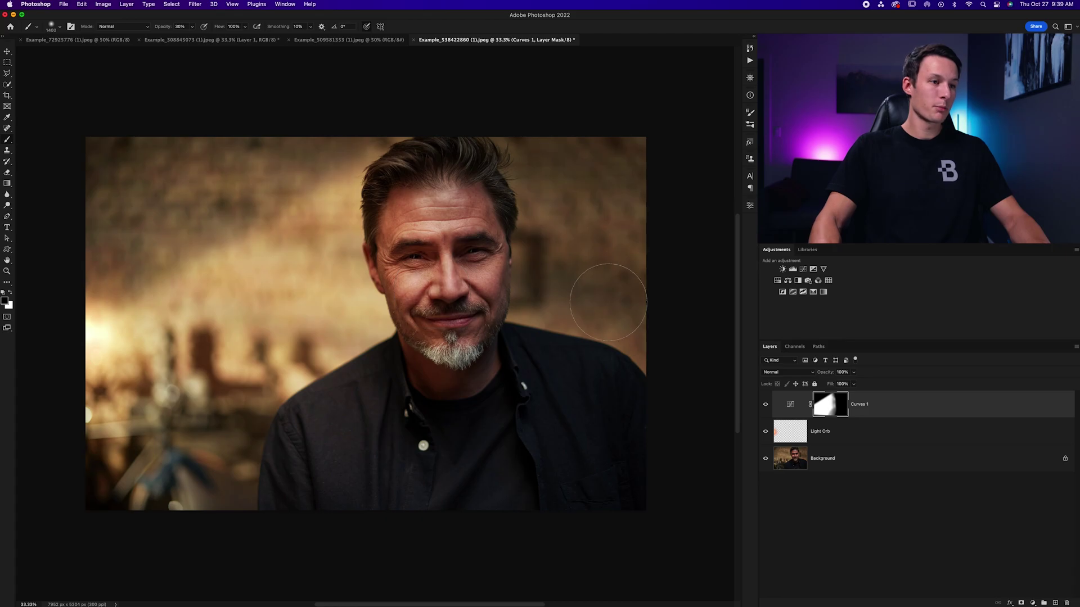
Compare Curves 1 on and off, then paint the left edge at 31% opacity, size 2800.
{"action": "left_click", "coordinate": [764, 405]}
{"action": "left_click", "coordinate": [765, 405]}
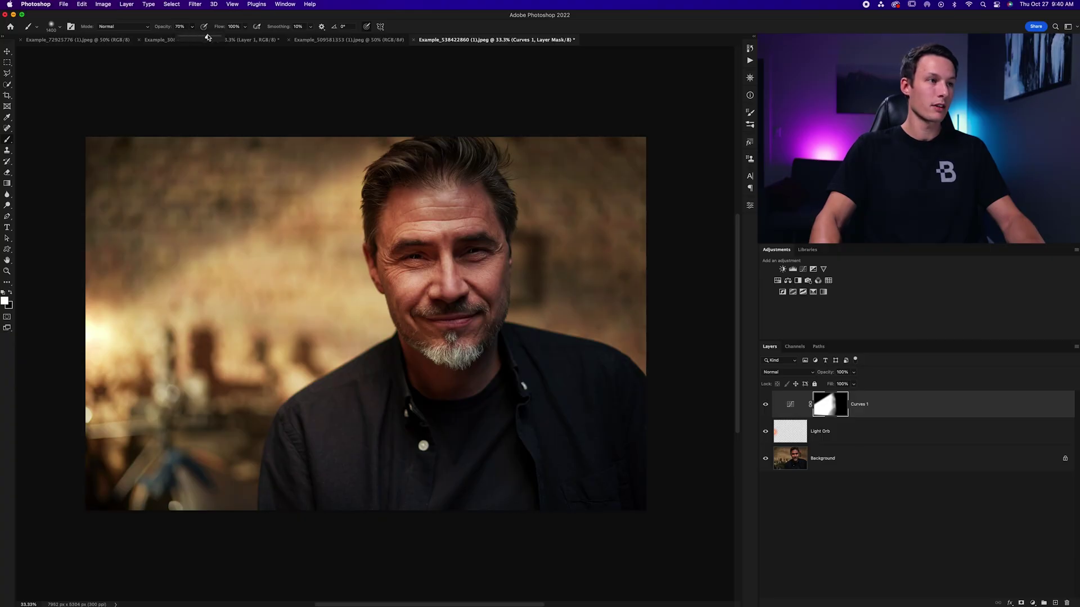
{"action": "left_click_drag", "start_coordinate": [62, 334], "coordinate": [99, 304]}
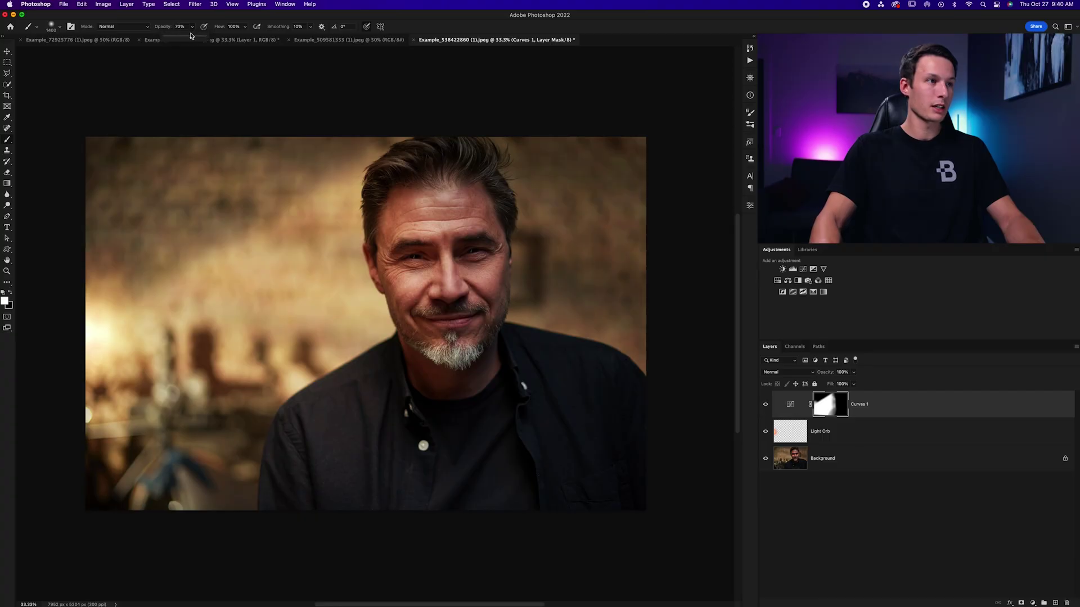
{"action": "left_click_drag", "start_coordinate": [177, 38], "coordinate": [179, 38]}
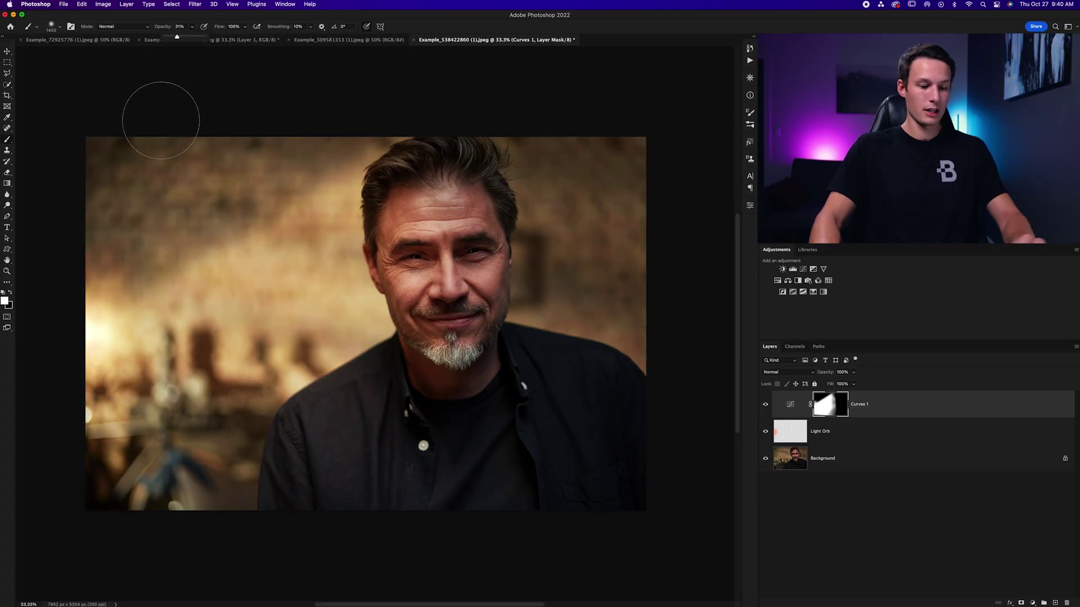
{"action": "key", "text": "bracketright"}
{"action": "key", "text": "bracketright"}
{"action": "key", "text": "bracketright"}
{"action": "key", "text": "bracketright"}
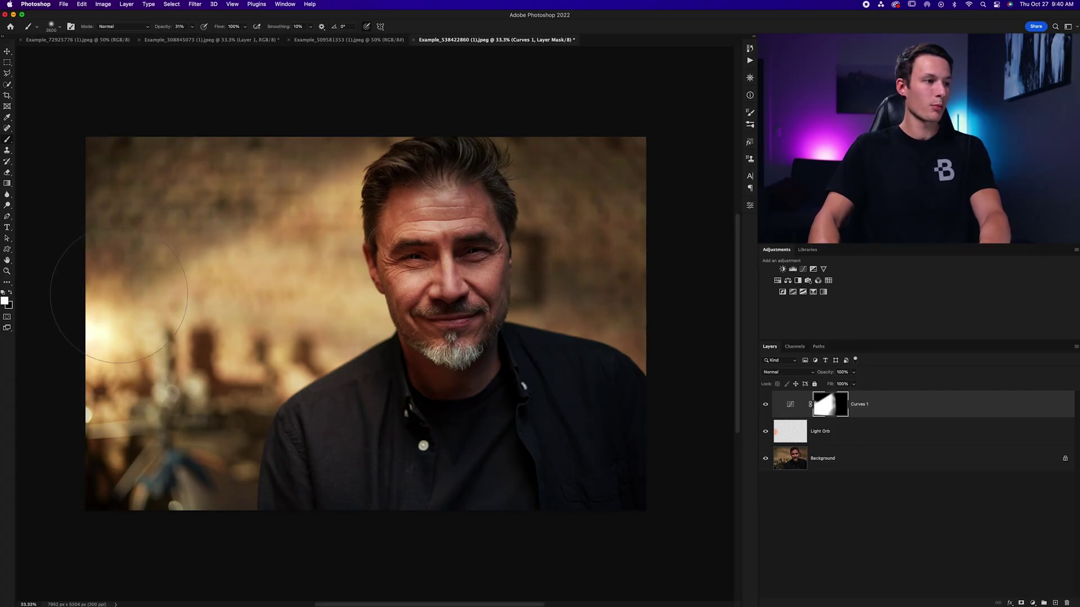
{"action": "key", "text": "bracketright"}
{"action": "key", "text": "bracketright"}
{"action": "key", "text": "bracketright"}
{"action": "key", "text": "bracketright"}
{"action": "key", "text": "bracketright"}
{"action": "key", "text": "bracketright"}
{"action": "key", "text": "bracketright"}
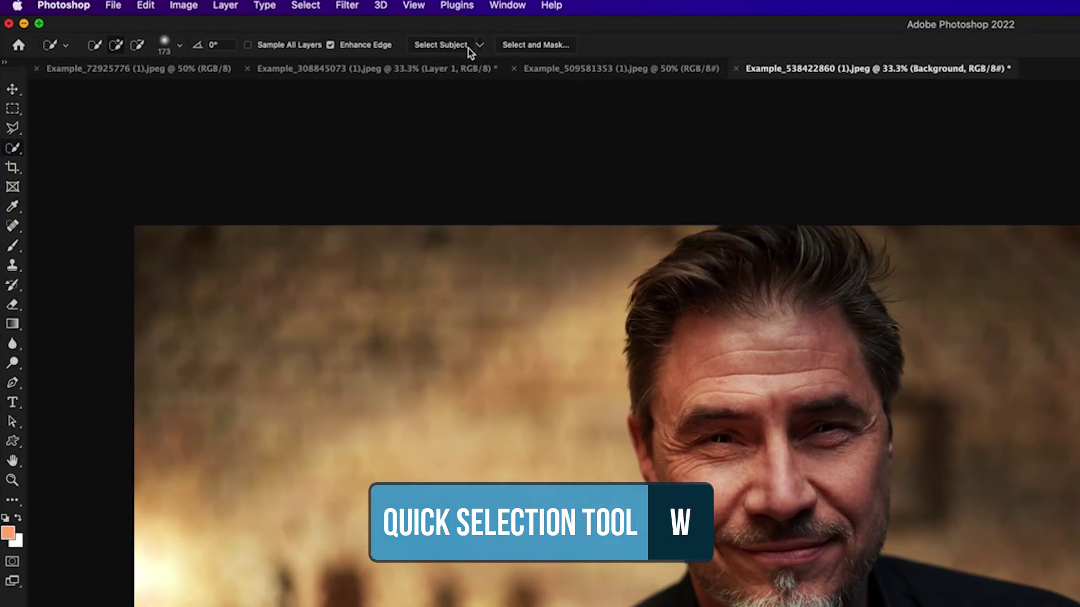
Select the man with Select Subject (Cloud), feather it, and mask a new layer named Highlight Glow.
{"action": "left_click", "coordinate": [479, 46]}
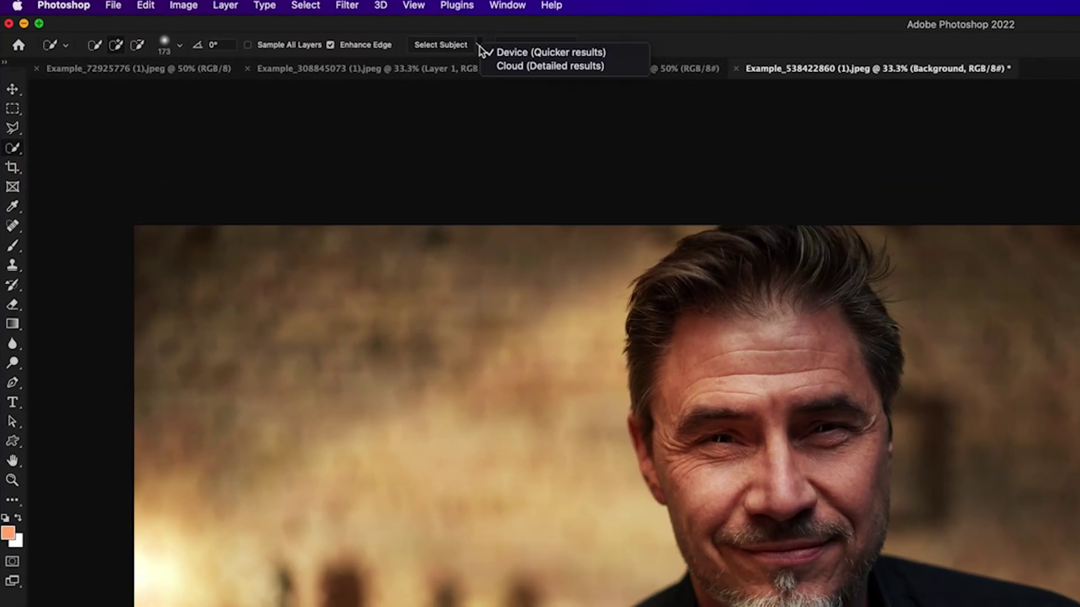
{"action": "left_click", "coordinate": [513, 68]}
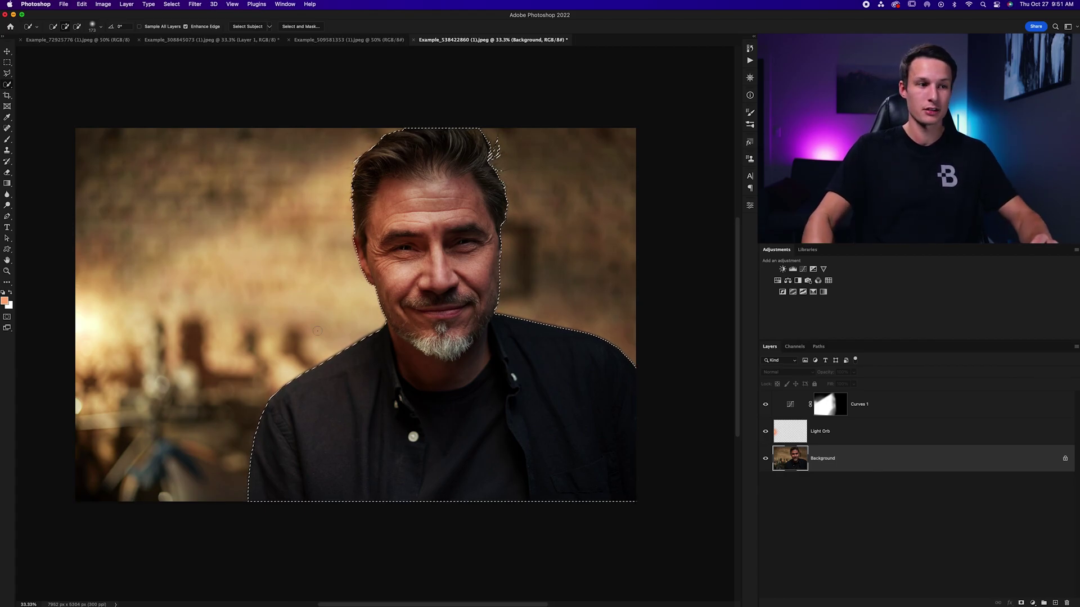
{"action": "left_click", "coordinate": [171, 4]}
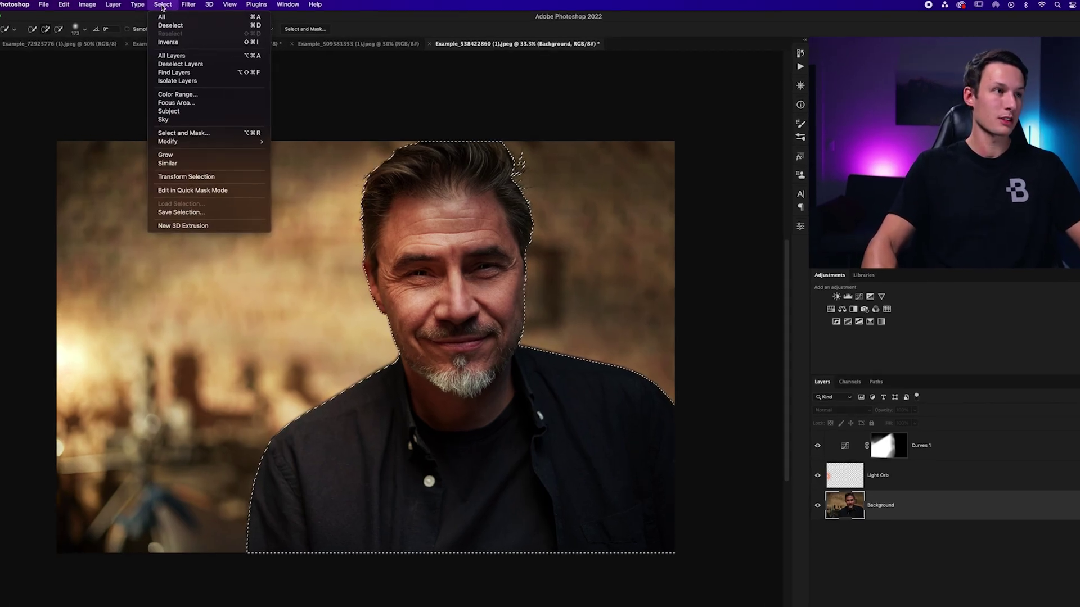
{"action": "mouse_move", "coordinate": [195, 128]}
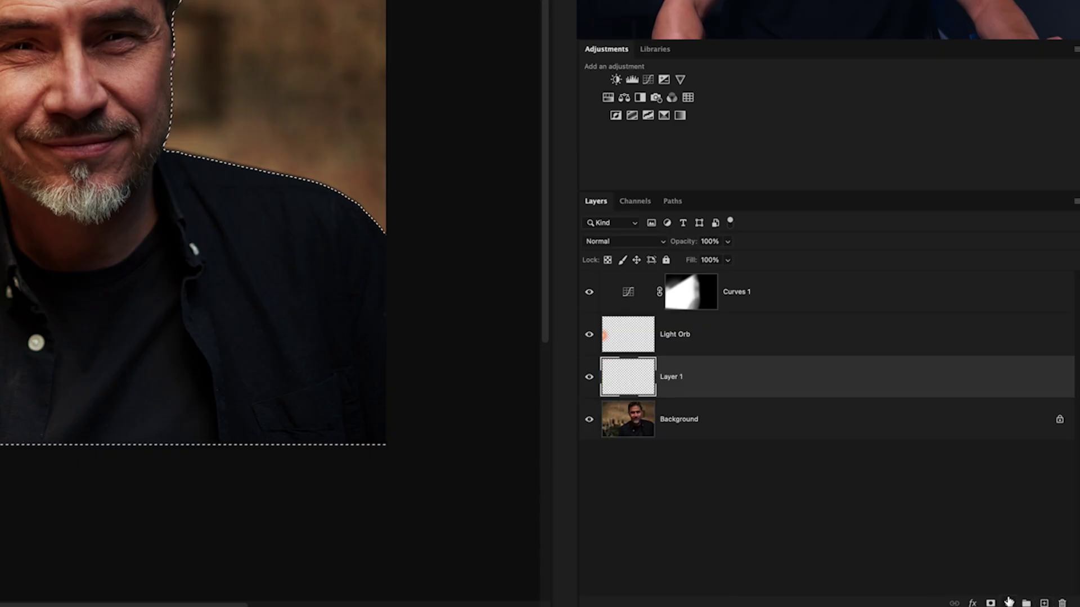
{"action": "left_click", "coordinate": [990, 603]}
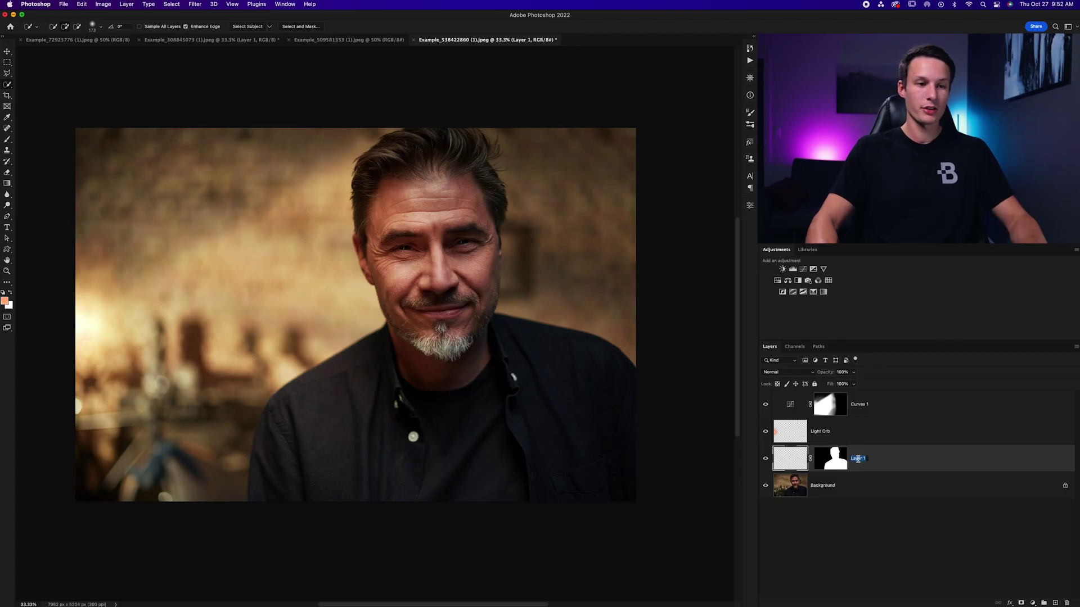
{"action": "left_click", "coordinate": [790, 461]}
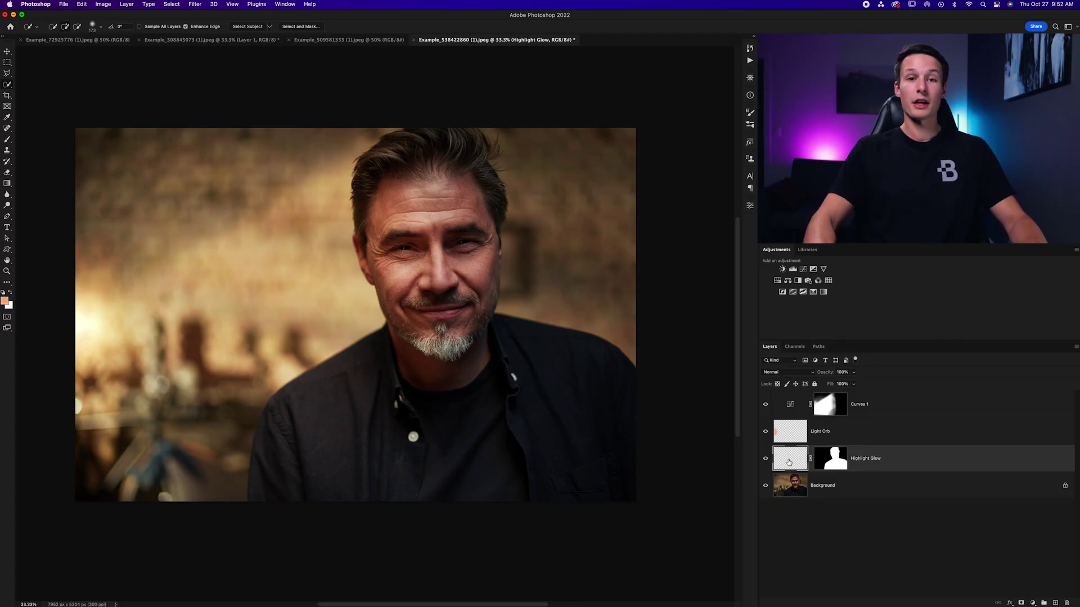
Pick light orange ffb279 and brush a glow along the man's left face edge.
{"action": "key", "text": "b"}
{"action": "scroll", "coordinate": [394, 337], "scroll_direction": "down", "scroll_amount": 1}
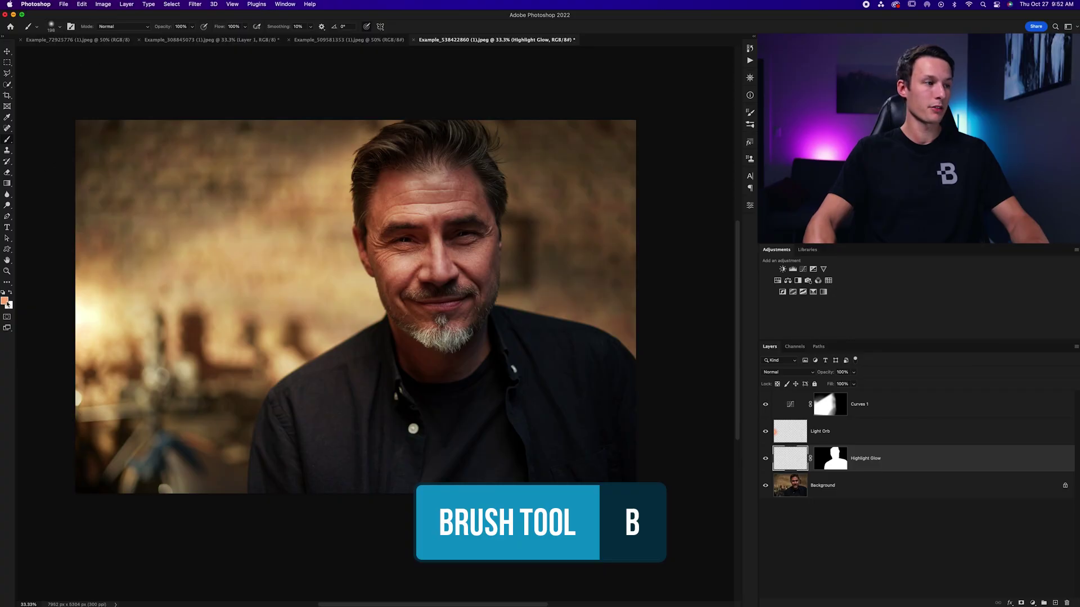
{"action": "left_click", "coordinate": [5, 302]}
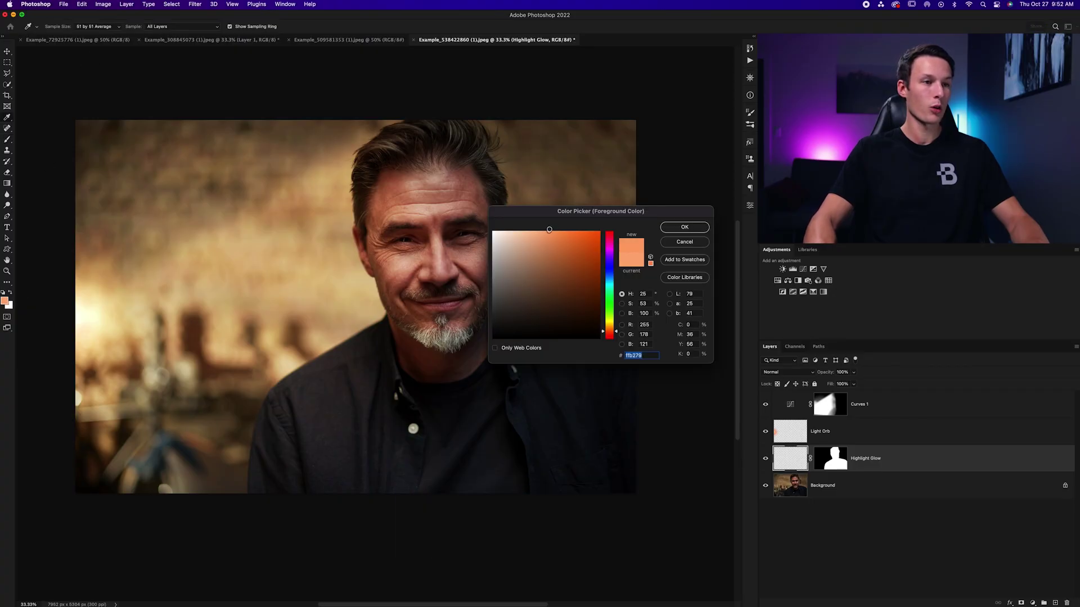
{"action": "left_click", "coordinate": [697, 226]}
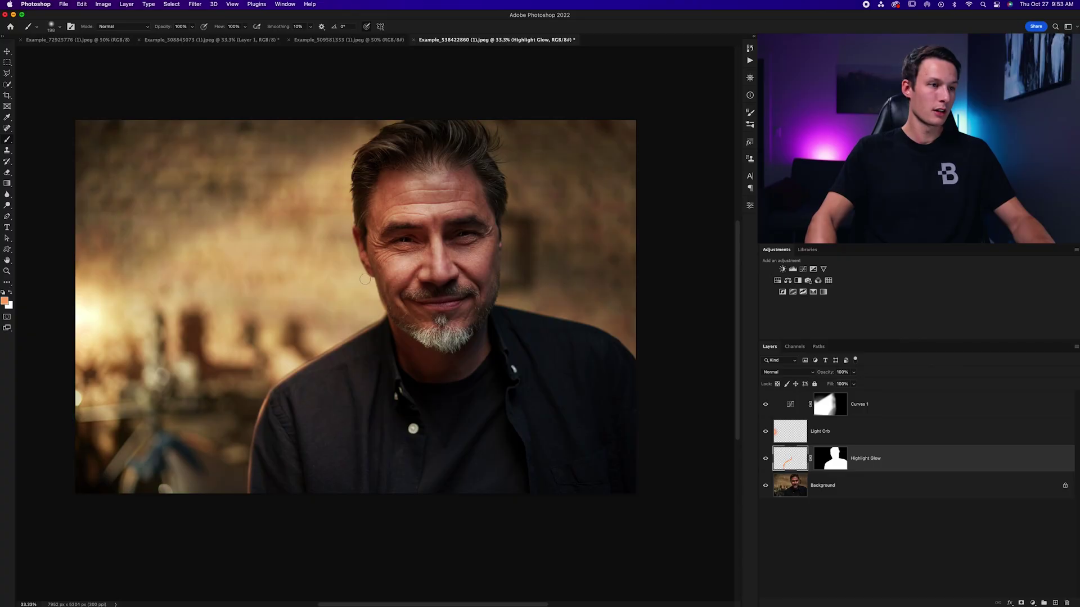
{"action": "left_click_drag", "start_coordinate": [351, 259], "coordinate": [348, 219]}
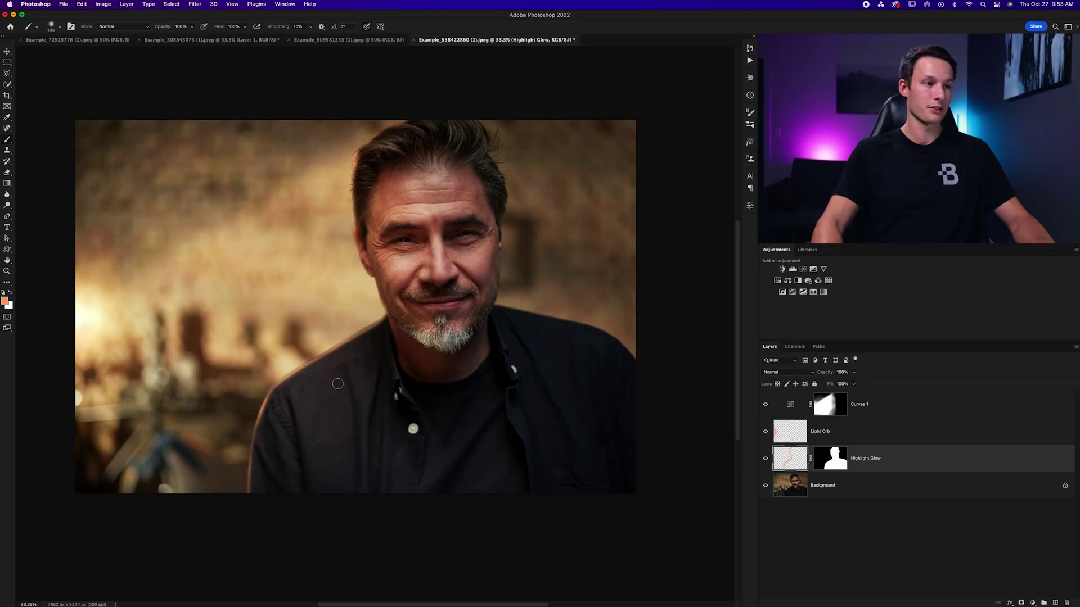
{"action": "scroll", "coordinate": [365, 316], "scroll_direction": "up", "scroll_amount": 5}
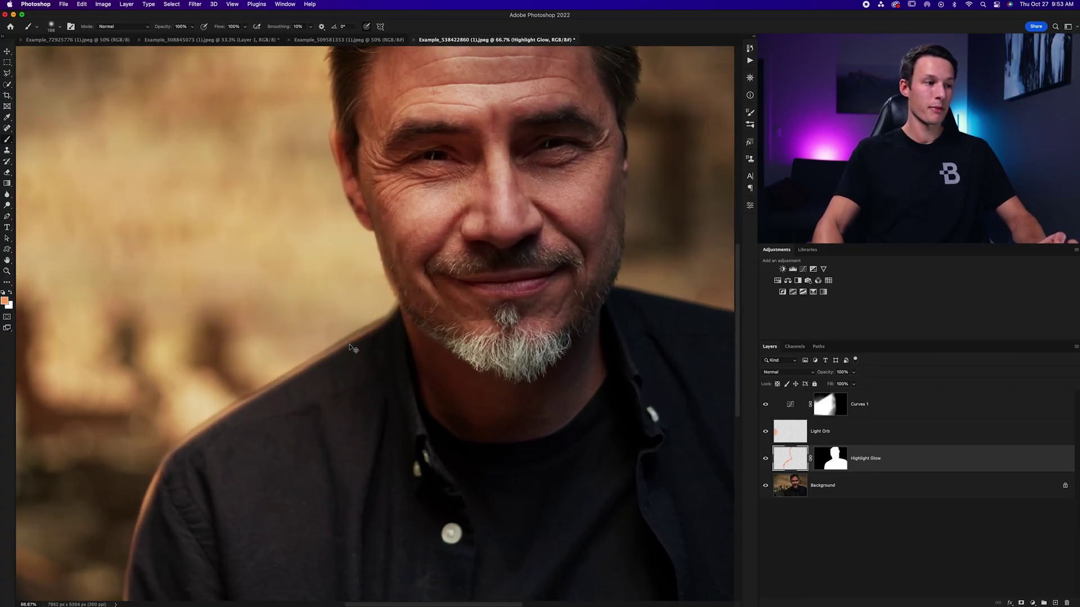
Paint the Highlight Glow mask so the rim light extends along the jawline and shoulder.
{"action": "scroll", "coordinate": [202, 454], "scroll_direction": "left", "scroll_amount": 1}
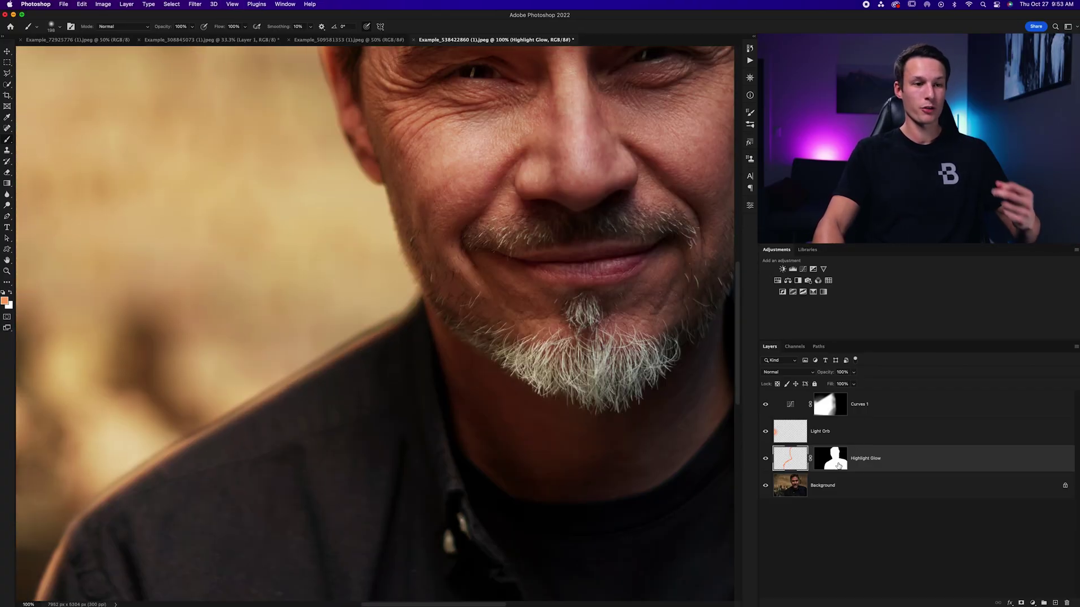
{"action": "left_click", "coordinate": [837, 466]}
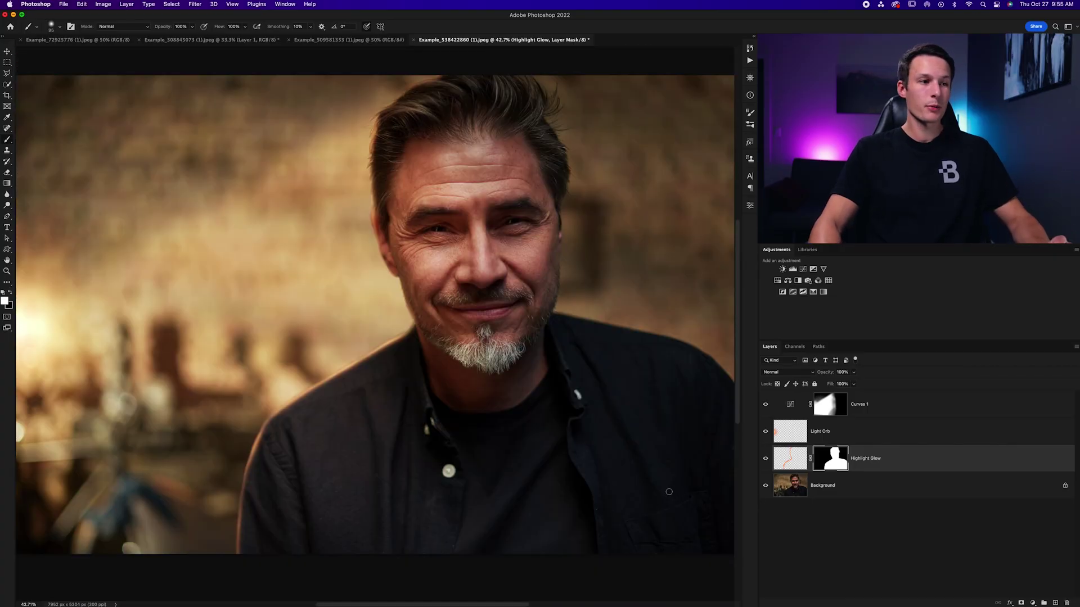
{"action": "left_click", "coordinate": [792, 461]}
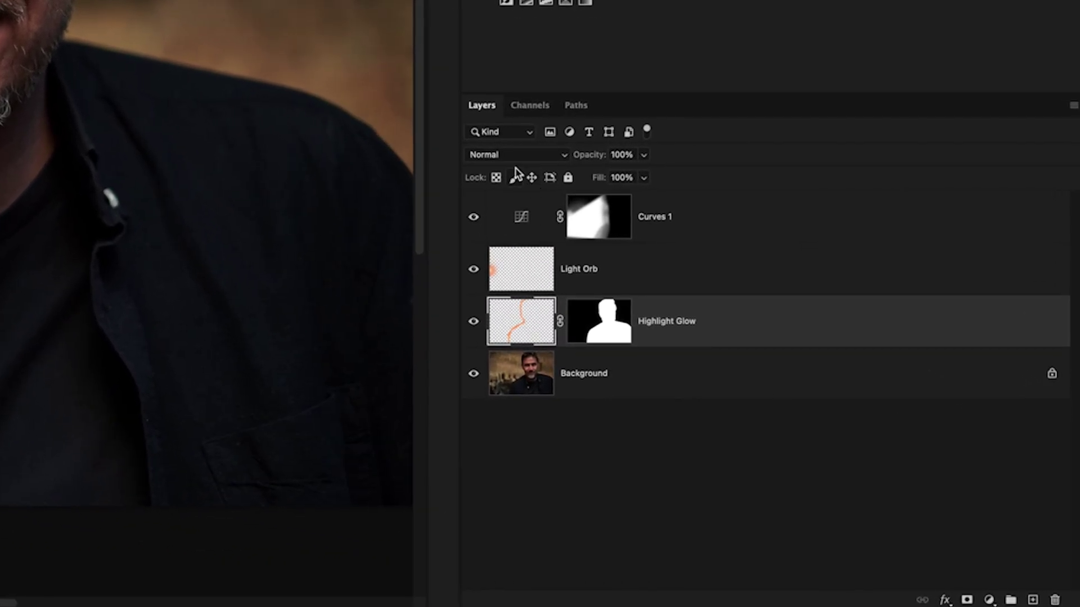
Set the Highlight Glow layer to Linear Dodge (Add) with its fill lowered to about 48%.
{"action": "left_click", "coordinate": [514, 158]}
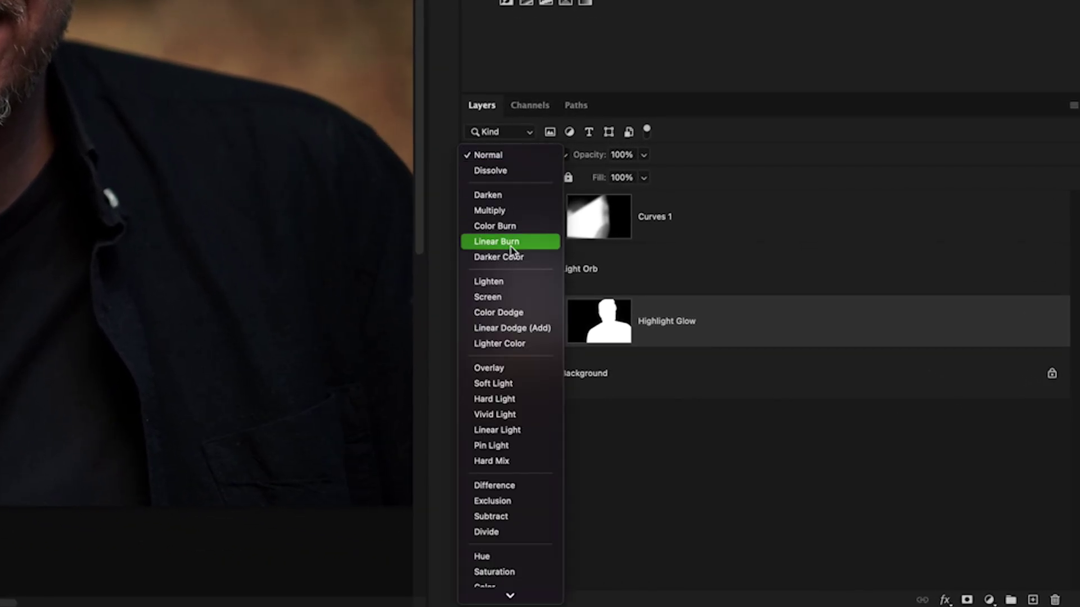
{"action": "left_click", "coordinate": [530, 328]}
{"action": "left_click", "coordinate": [644, 179]}
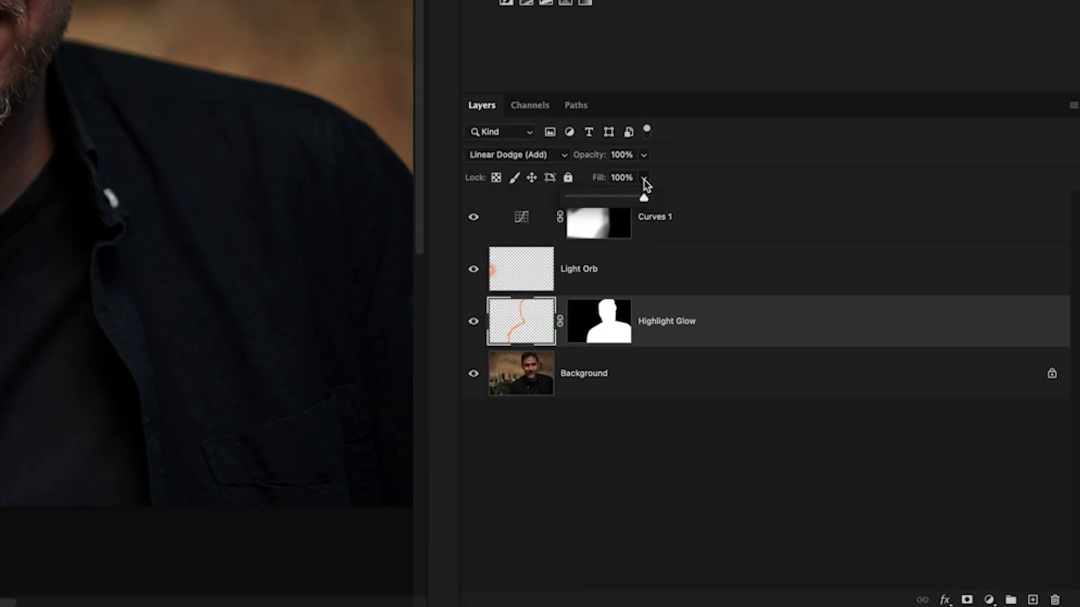
{"action": "left_click_drag", "start_coordinate": [623, 198], "coordinate": [616, 198]}
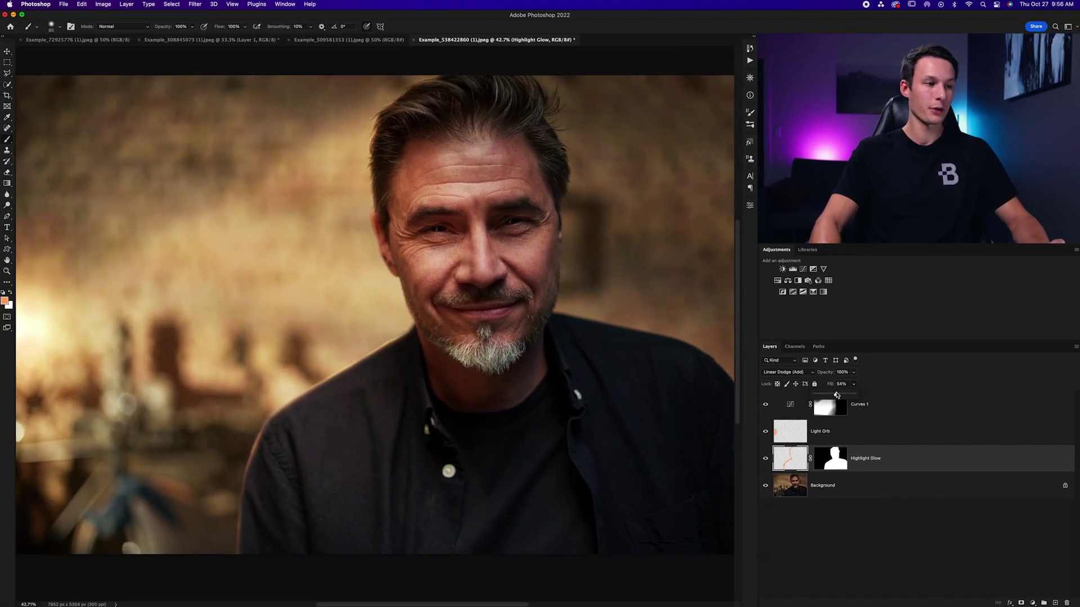
{"action": "left_click_drag", "start_coordinate": [836, 395], "coordinate": [831, 395]}
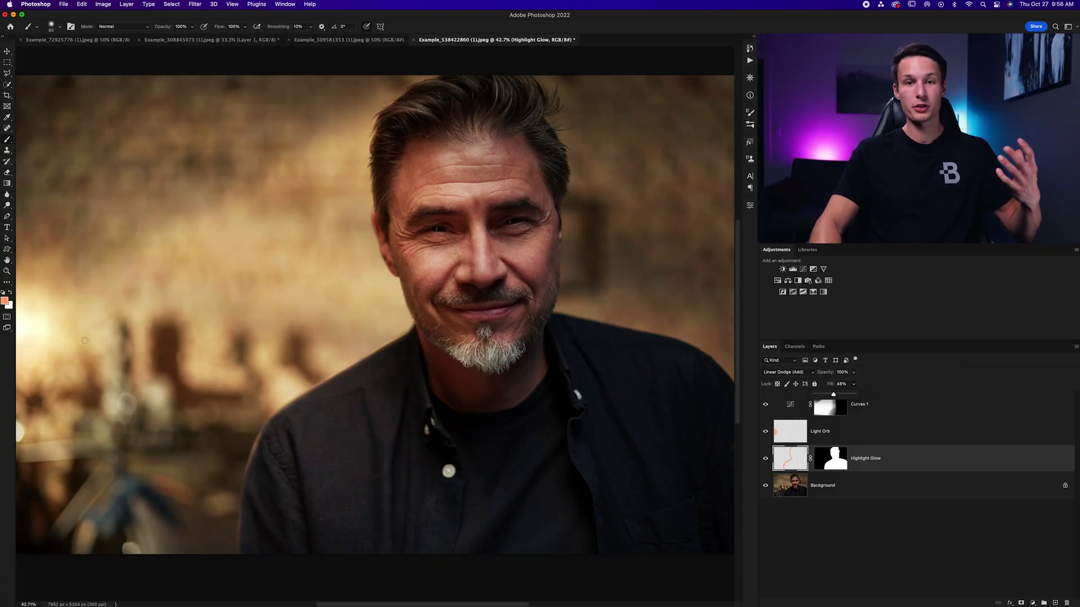
Add a new Layer 1, copy Highlight Glow's mask onto it, and choose a light orange colour.
{"action": "left_click", "coordinate": [1056, 603]}
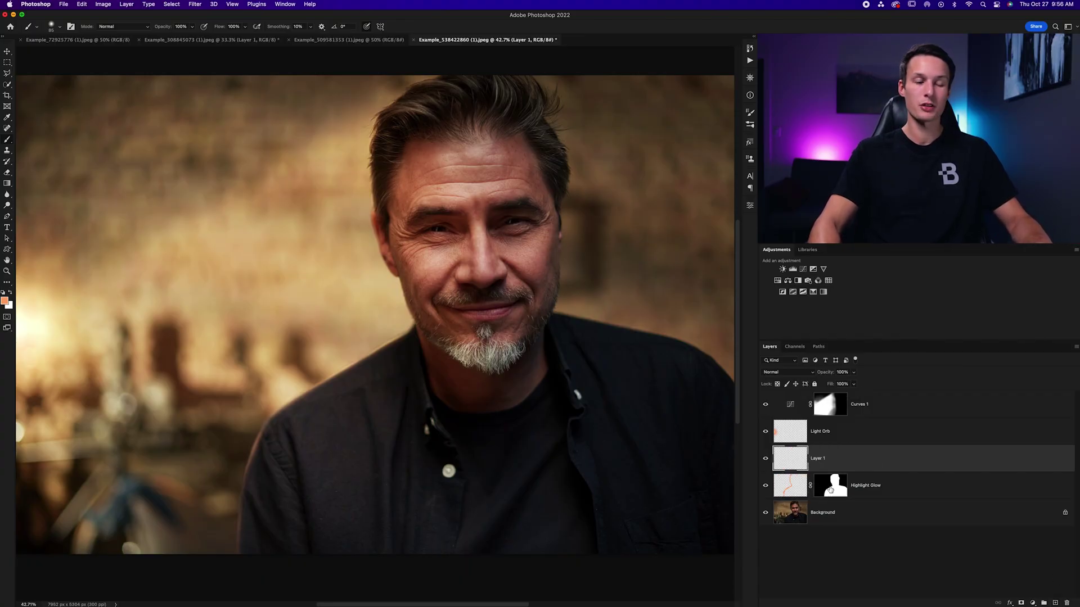
{"action": "left_click_drag", "start_coordinate": [830, 489], "coordinate": [831, 463]}
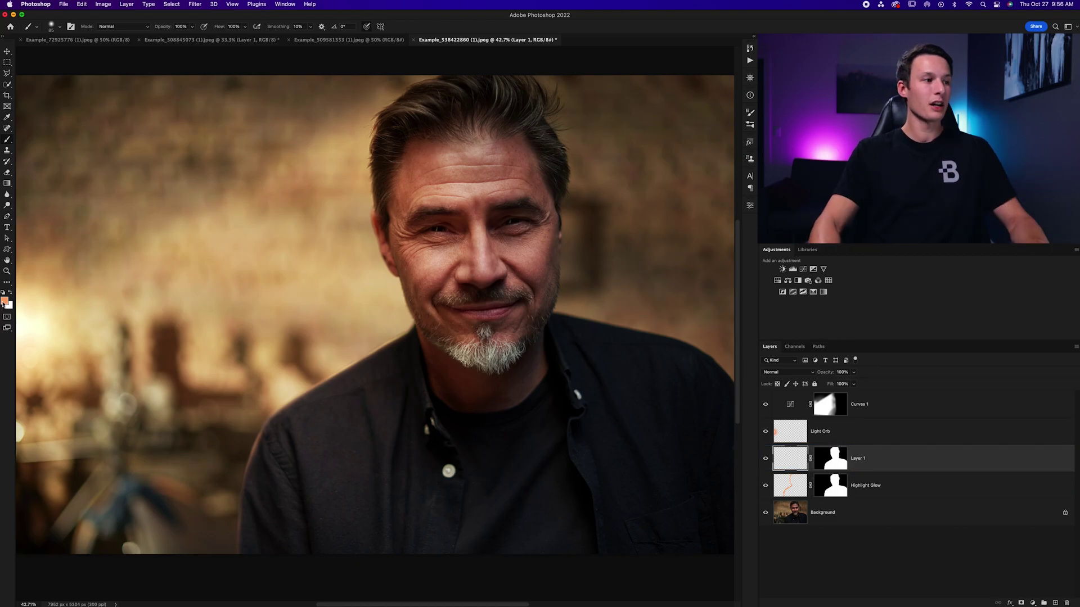
{"action": "left_click", "coordinate": [5, 302]}
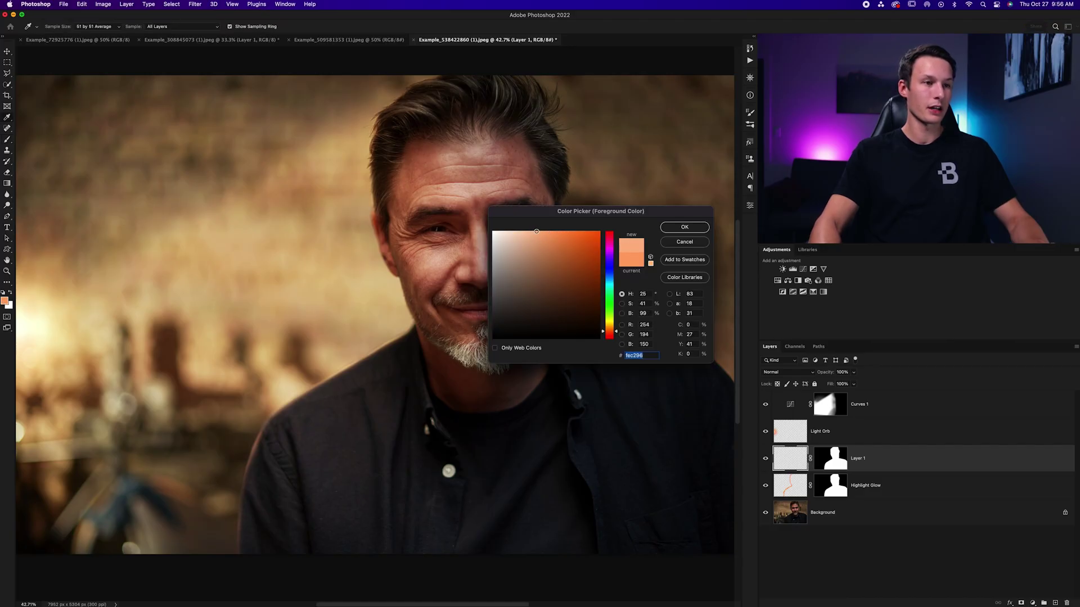
{"action": "left_click", "coordinate": [692, 227]}
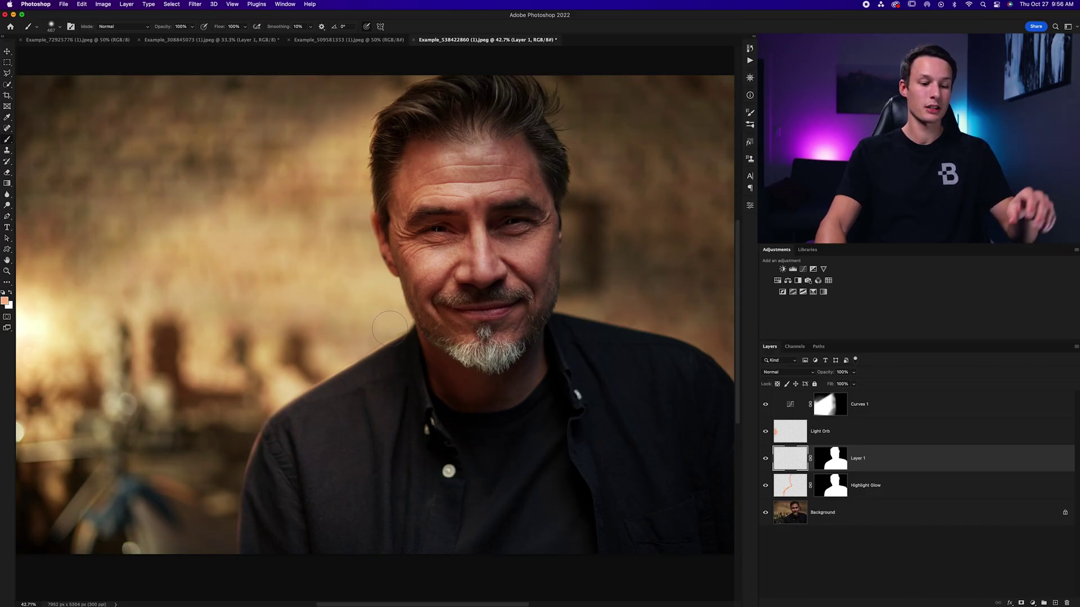
Paint a faint light orange glow along the shoulder edge at 20% opacity, then drop to 10%.
{"action": "key", "text": "4"}
{"action": "key", "text": "bracketright"}
{"action": "scroll", "coordinate": [372, 343], "scroll_direction": "down", "scroll_amount": 2}
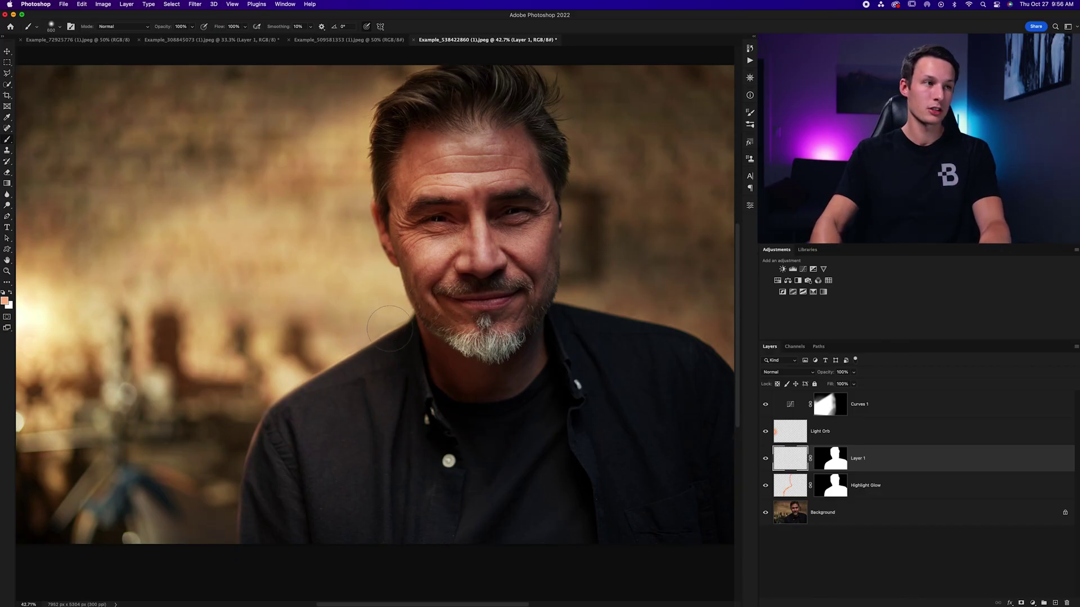
{"action": "key", "text": "2"}
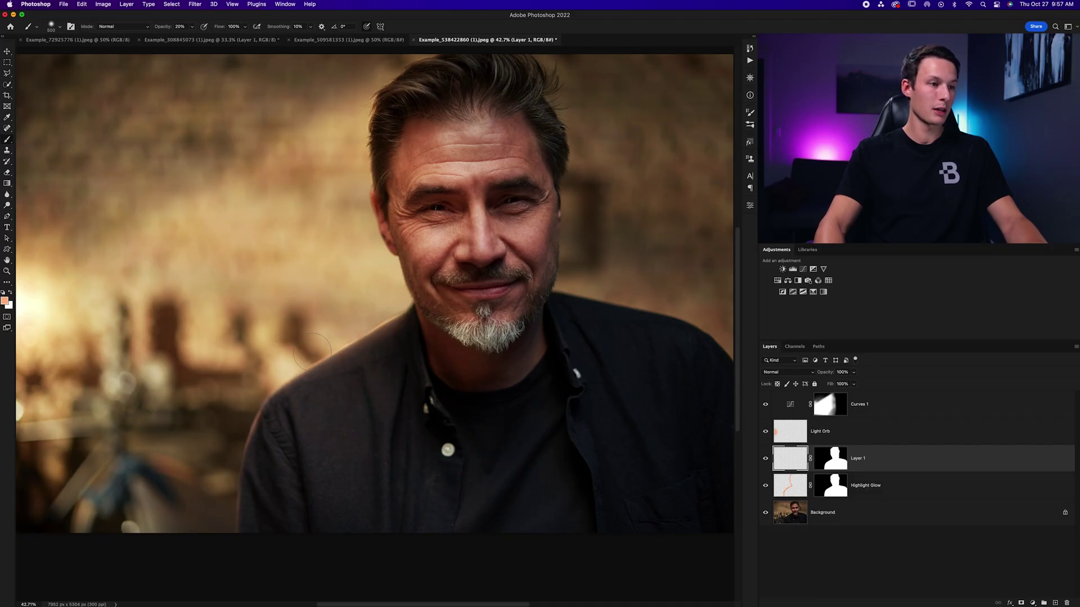
{"action": "left_click_drag", "start_coordinate": [312, 353], "coordinate": [193, 480]}
{"action": "left_click_drag", "start_coordinate": [245, 409], "coordinate": [206, 558]}
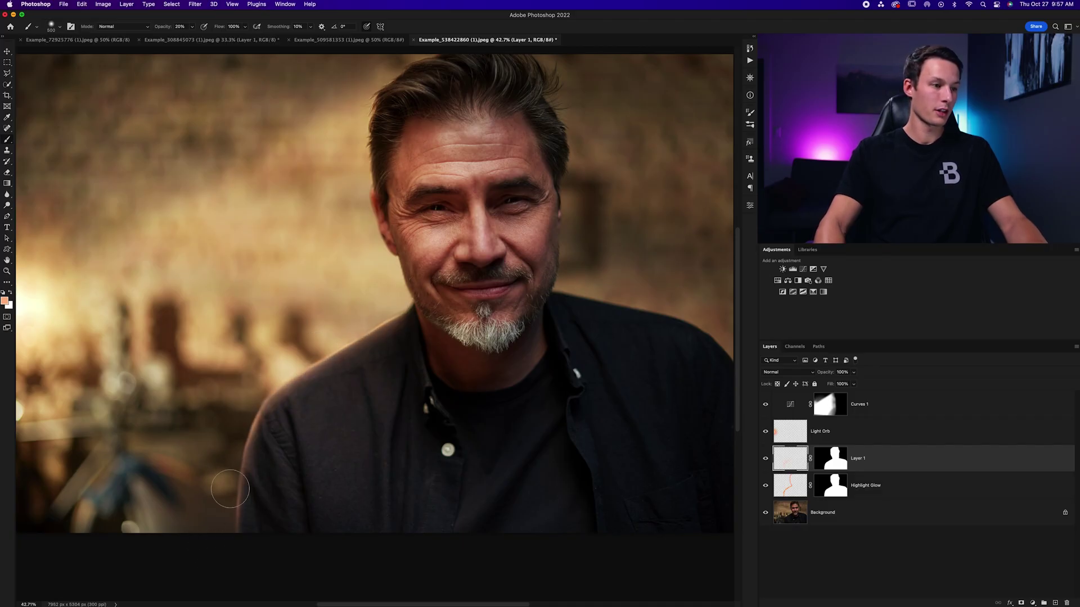
{"action": "left_click_drag", "start_coordinate": [230, 489], "coordinate": [230, 505]}
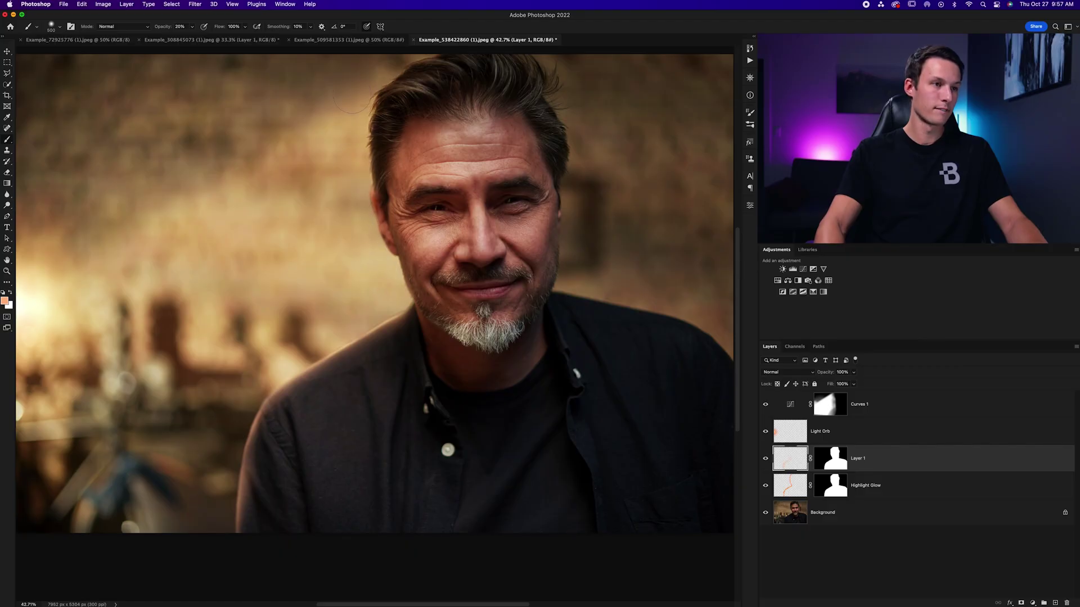
{"action": "key", "text": "1"}
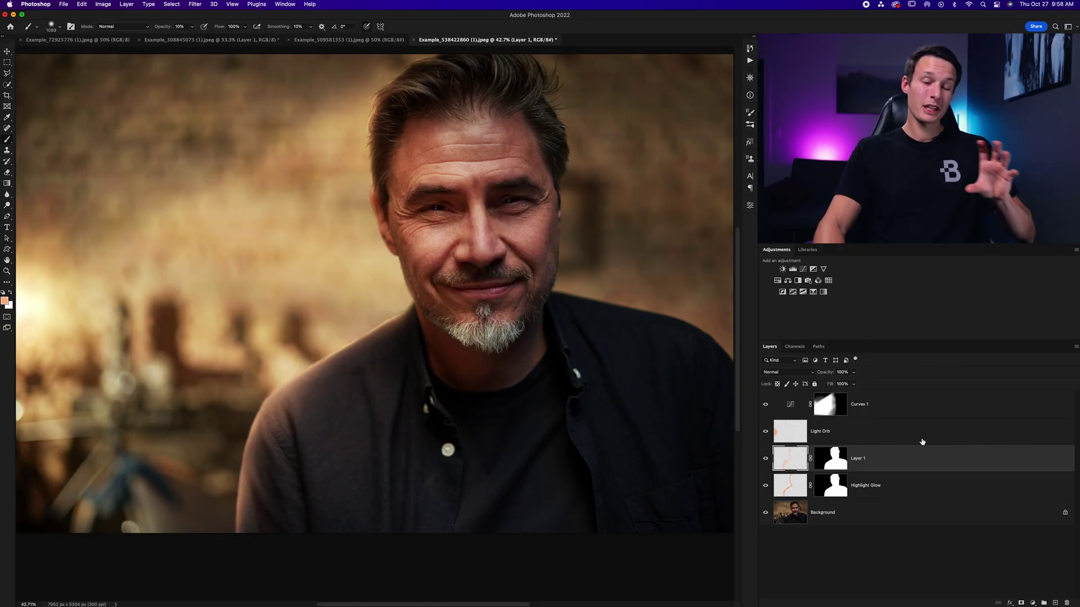
Set Layer 1 to Hard Light blending with its fill at 66%.
{"action": "left_click", "coordinate": [799, 377]}
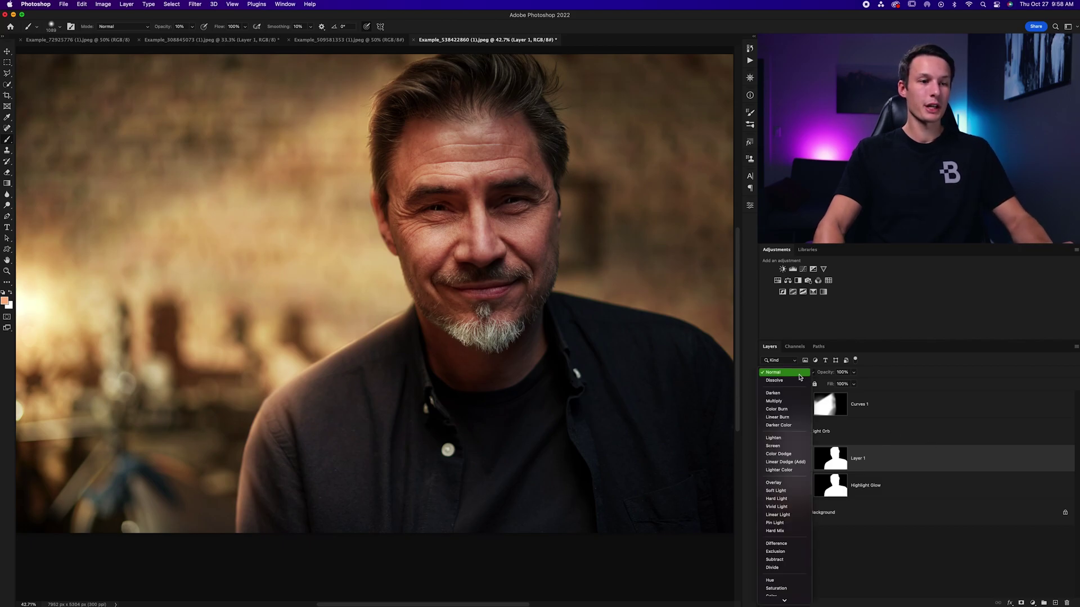
{"action": "left_click", "coordinate": [797, 499]}
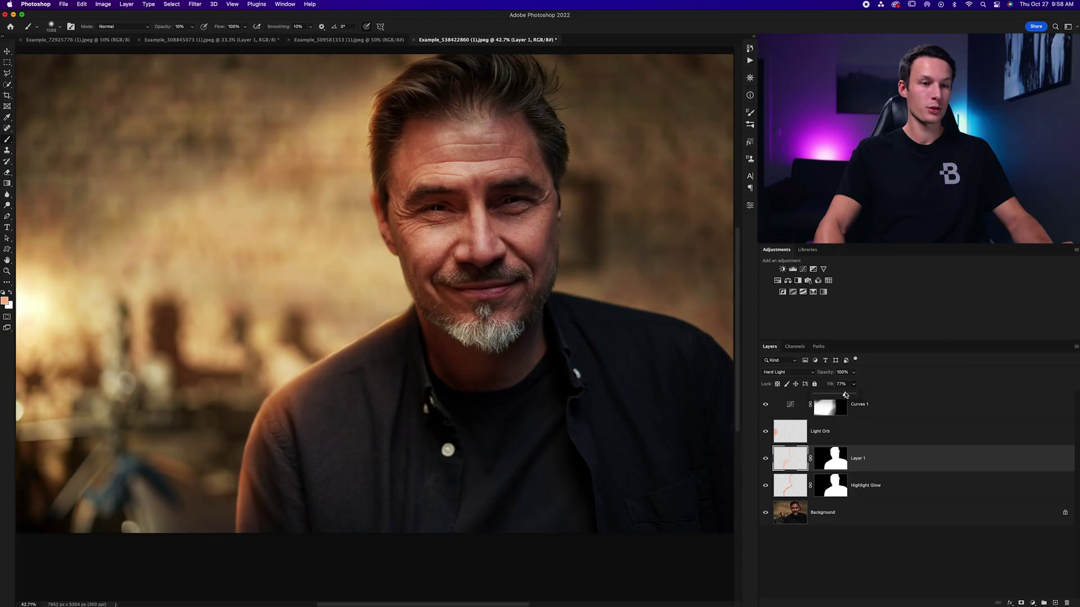
{"action": "left_click_drag", "start_coordinate": [845, 395], "coordinate": [845, 395]}
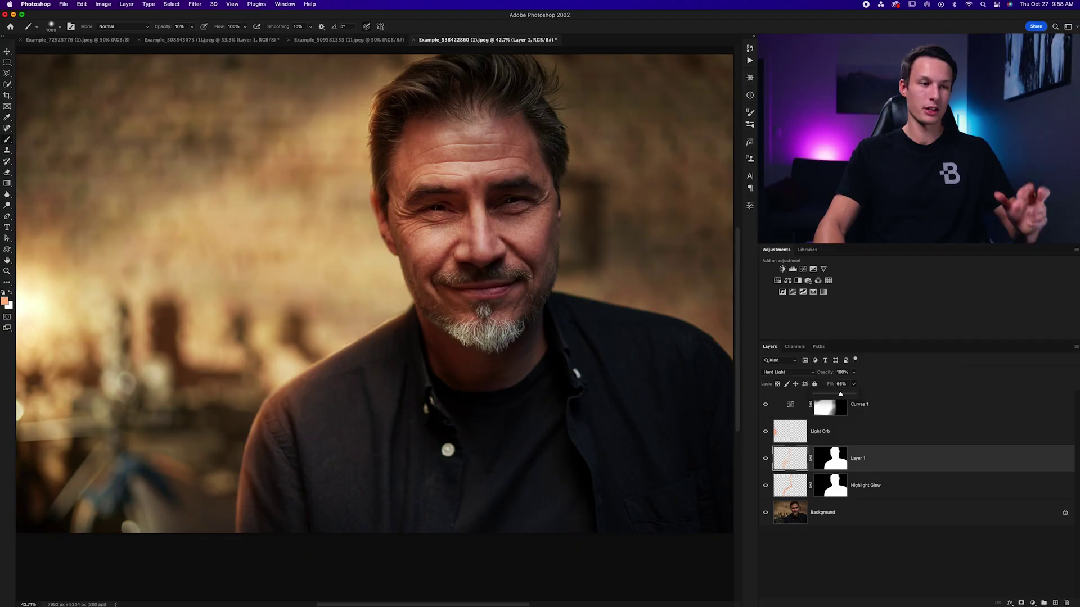
{"action": "left_click", "coordinate": [908, 468]}
Split the Underlying Layer black slider in Blend If so the glow fades off dark tones.
{"action": "double_click", "coordinate": [907, 468]}
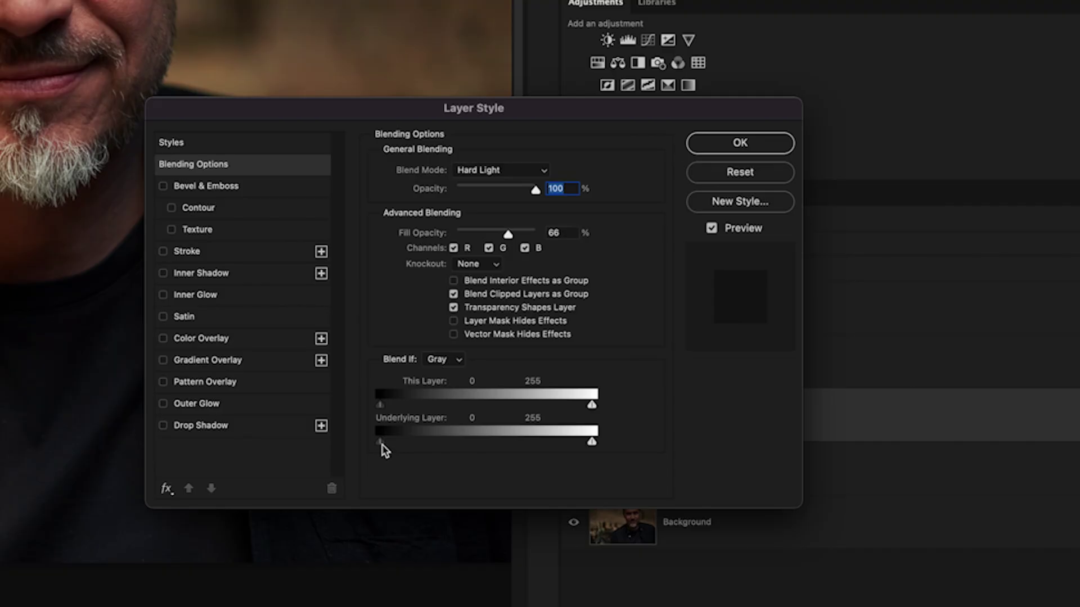
{"action": "left_click_drag", "start_coordinate": [416, 453], "coordinate": [425, 451]}
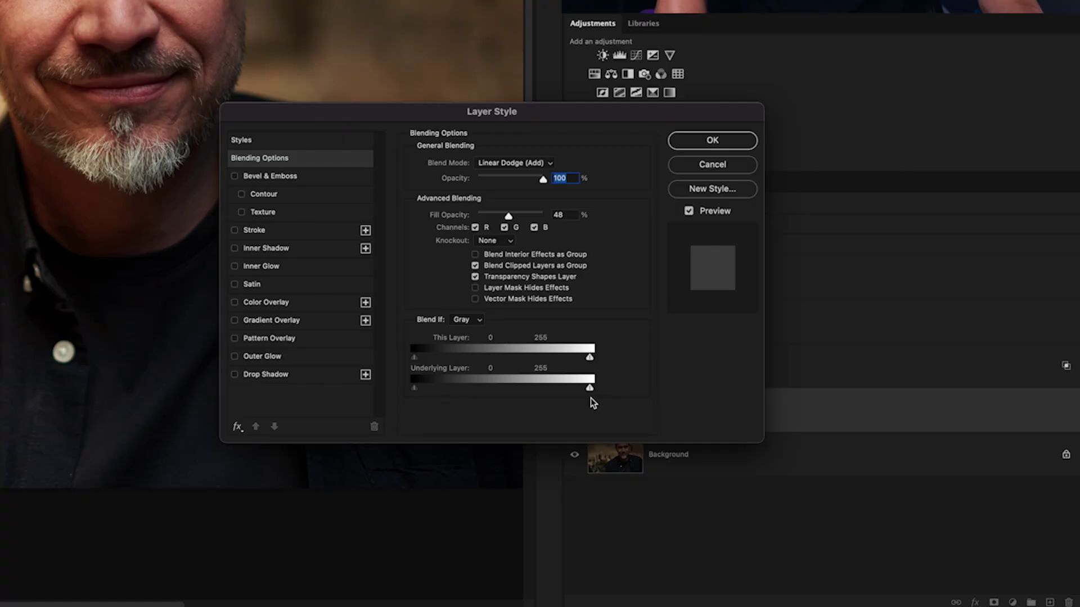
{"action": "left_click_drag", "start_coordinate": [416, 392], "coordinate": [460, 394]}
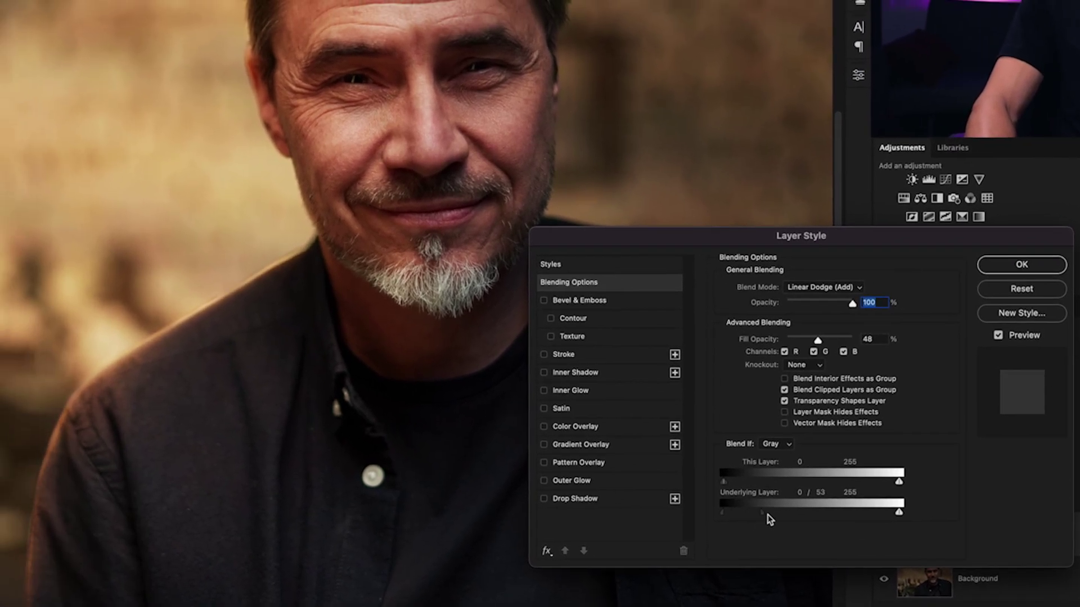
{"action": "left_click_drag", "start_coordinate": [761, 515], "coordinate": [748, 514]}
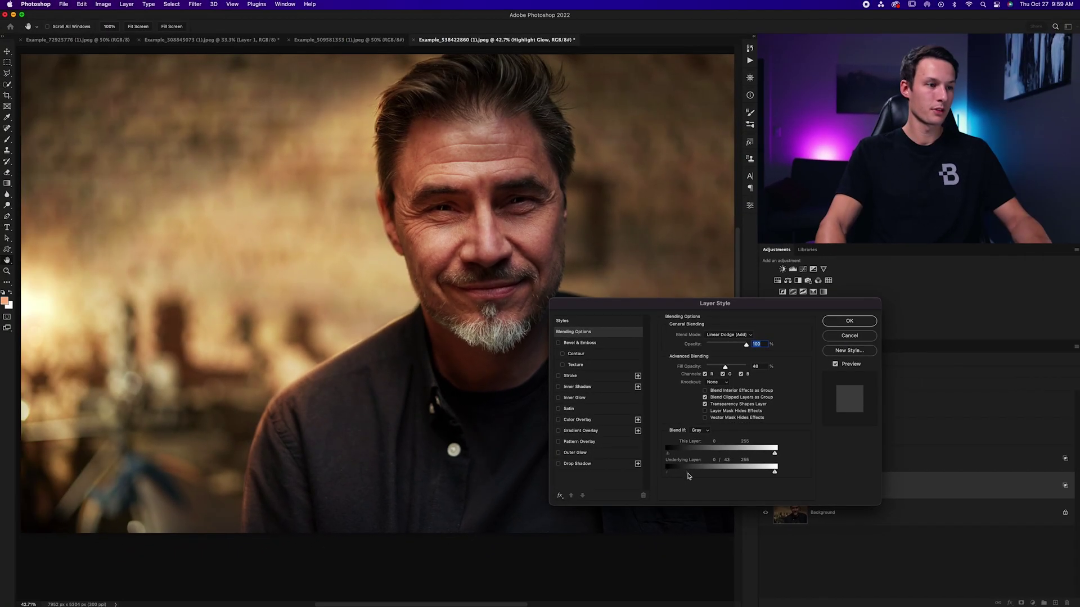
Confirm the Blend If settings and compare the portrait with Highlight Glow hidden and shown.
{"action": "key", "text": "Return"}
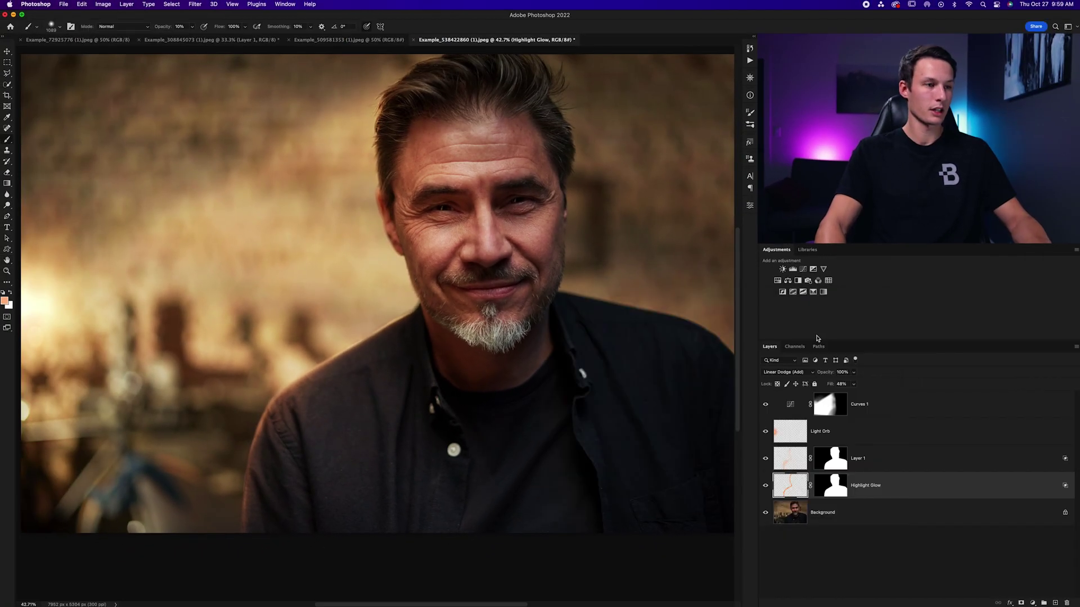
{"action": "left_click", "coordinate": [766, 485]}
{"action": "left_click", "coordinate": [767, 485]}
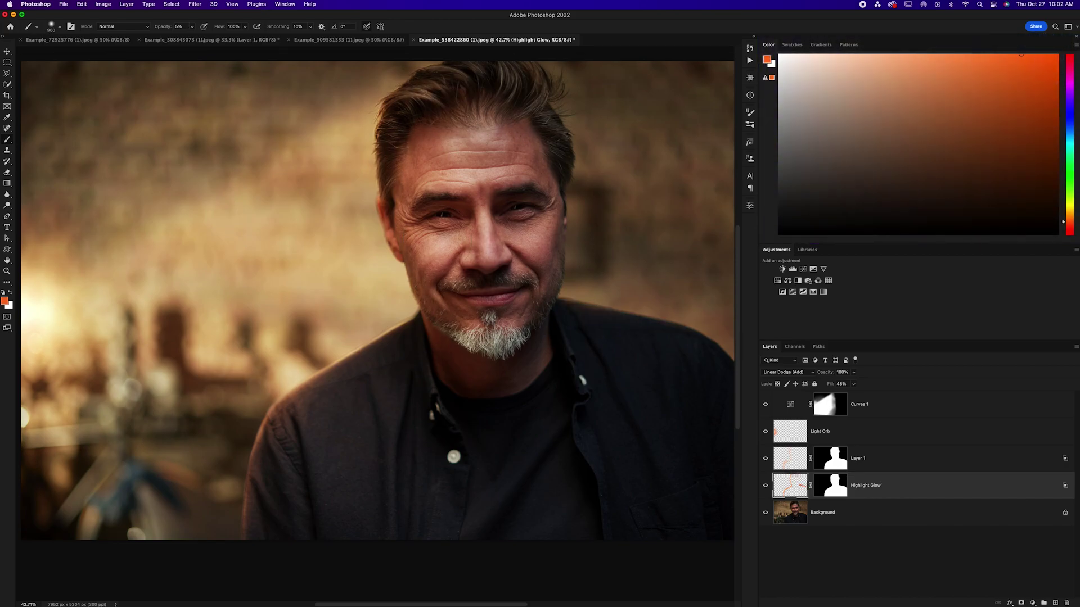
{"action": "key", "text": "alt+bracketright"}
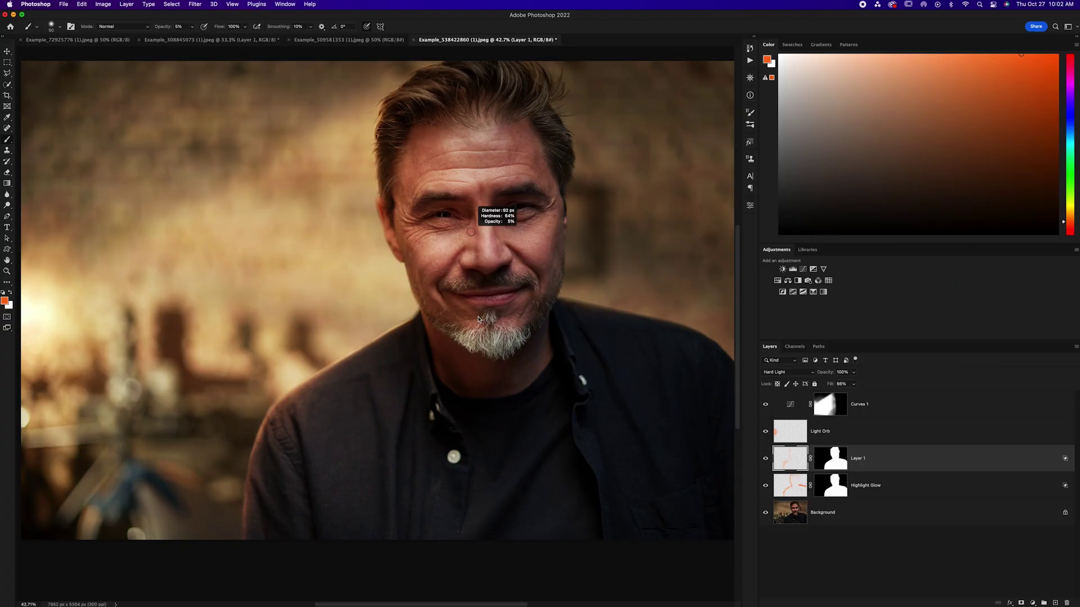
Target Highlight Glow, zoom in on the face, and set a smaller brush with lighter orange.
{"action": "key", "text": "alt+bracketleft"}
{"action": "key", "text": "0"}
{"action": "key", "text": "super+equal"}
{"action": "key", "text": "super+equal"}
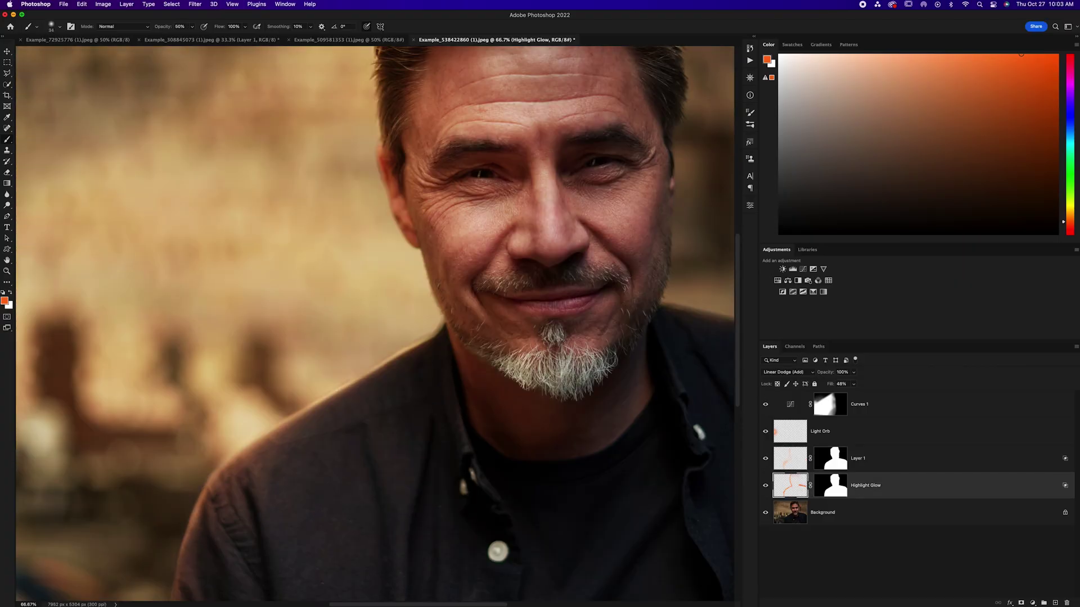
{"action": "scroll", "coordinate": [449, 370], "scroll_direction": "left", "scroll_amount": 5}
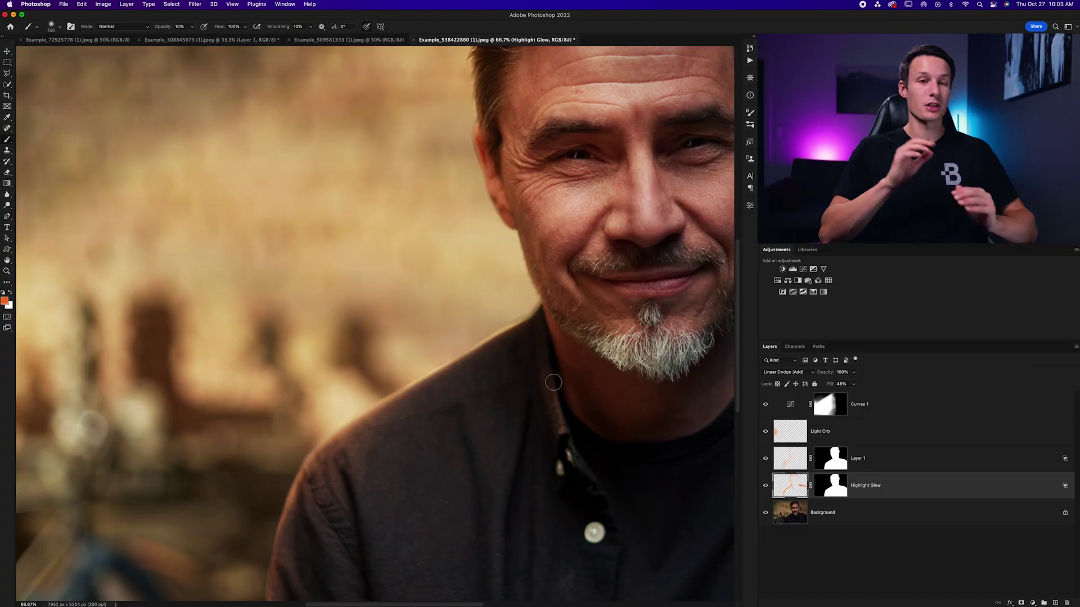
{"action": "scroll", "coordinate": [553, 383], "scroll_direction": "down", "scroll_amount": 3}
{"action": "mouse_move", "coordinate": [506, 368]}
{"action": "left_mouse_down"}
{"action": "mouse_move", "coordinate": [478, 366]}
{"action": "mouse_move", "coordinate": [492, 388]}
{"action": "left_mouse_up"}
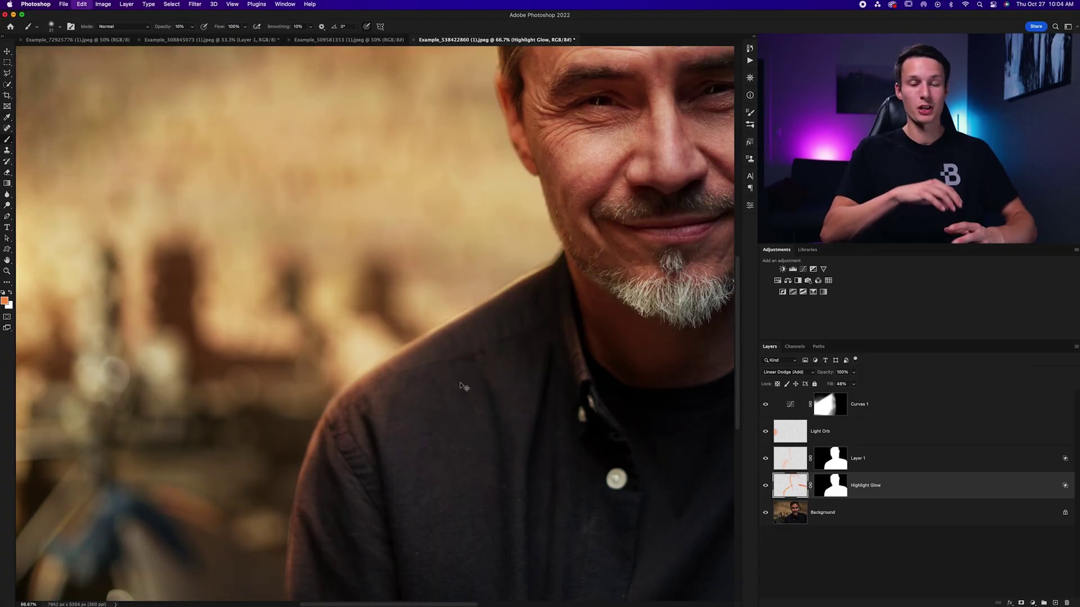
{"action": "scroll", "coordinate": [359, 446], "scroll_direction": "down", "scroll_amount": 3}
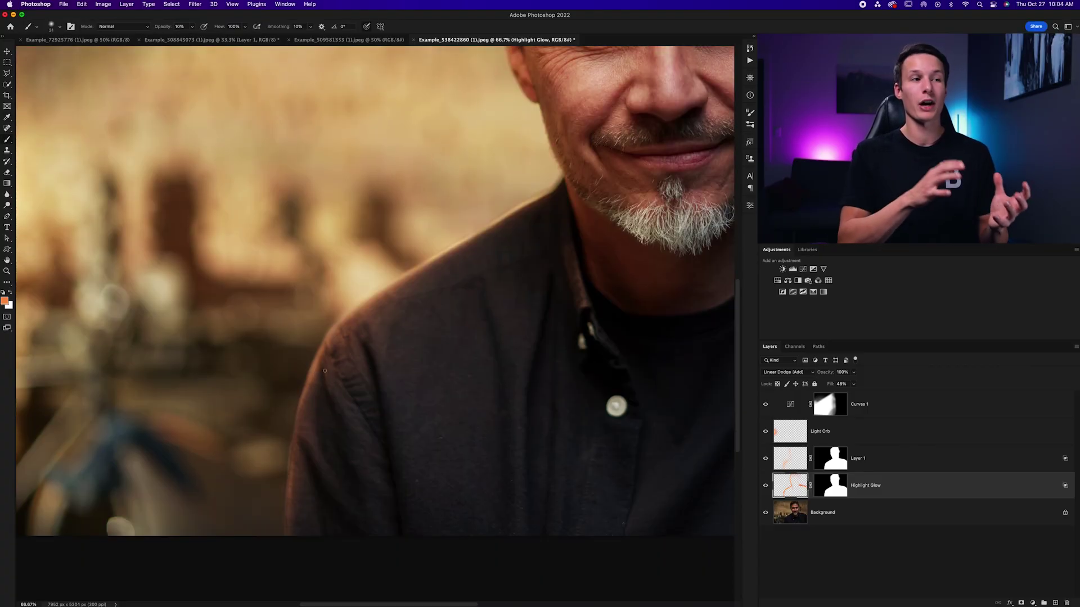
{"action": "key", "text": "e"}
{"action": "scroll", "coordinate": [325, 371], "scroll_direction": "up", "scroll_amount": 8}
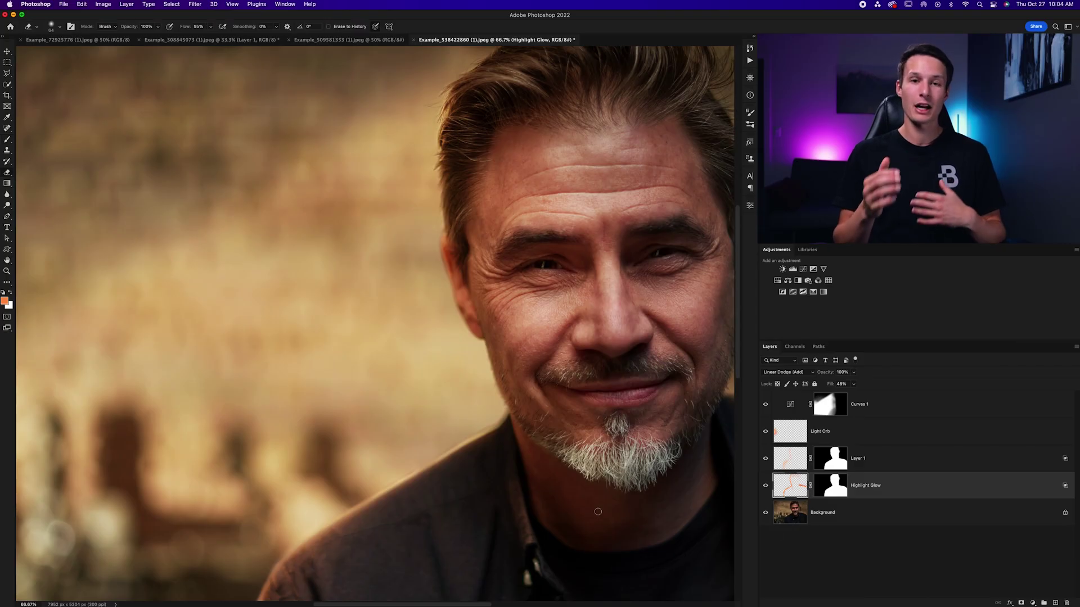
{"action": "key", "text": "b"}
{"action": "scroll", "coordinate": [551, 394], "scroll_direction": "down", "scroll_amount": 1}
{"action": "scroll", "coordinate": [502, 270], "scroll_direction": "up", "scroll_amount": 2}
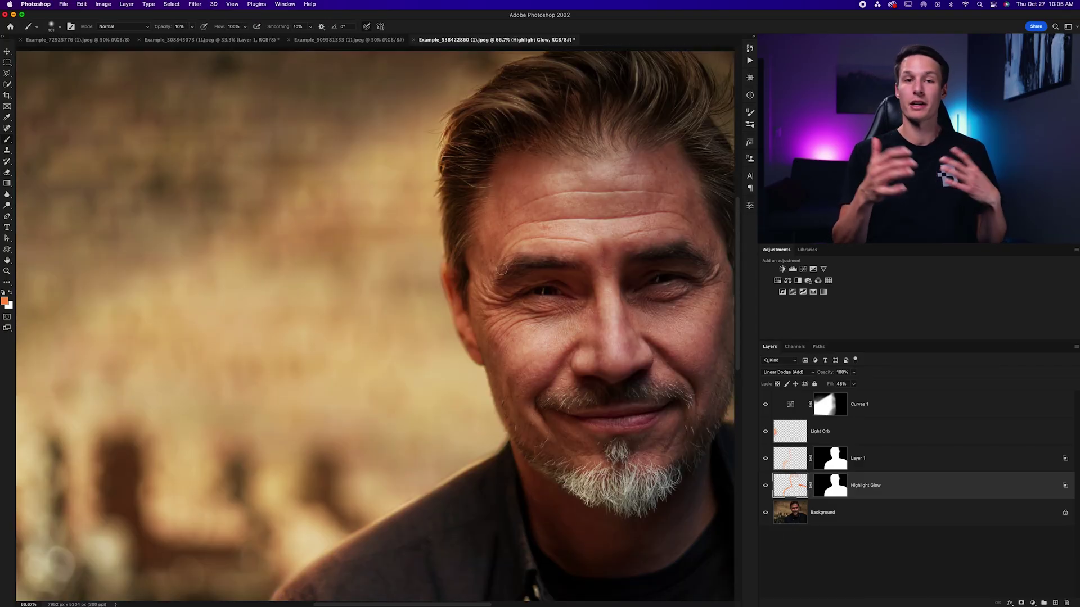
Paint soft orange glow on the shoulder, then zoom out and set a larger brush at 10% opacity.
{"action": "key", "text": "super+backslash"}
{"action": "key", "text": "d"}
{"action": "key", "text": "0"}
{"action": "scroll", "coordinate": [445, 239], "scroll_direction": "down", "scroll_amount": 1}
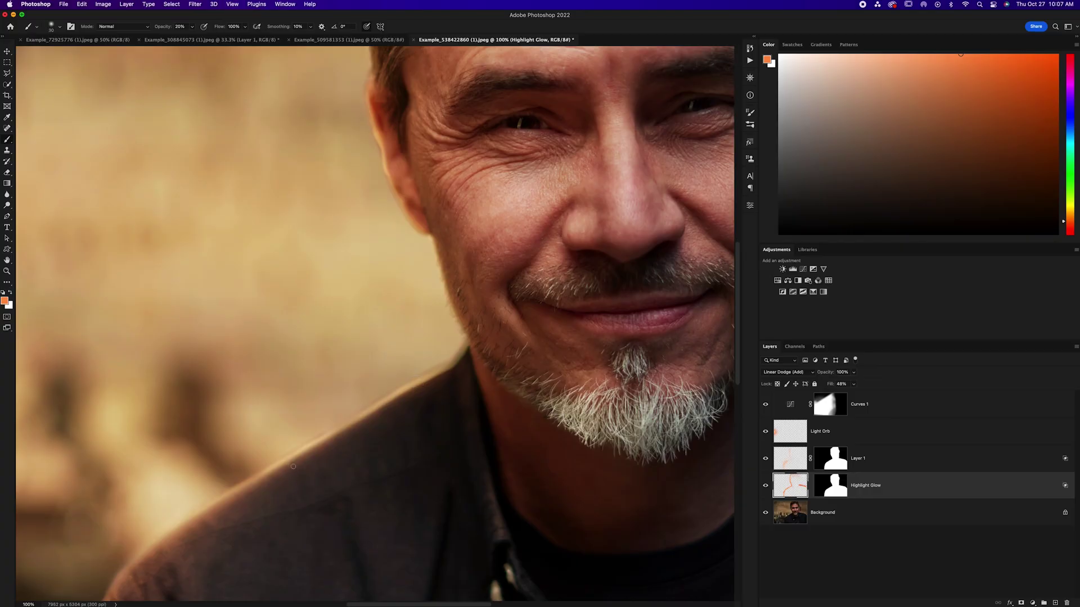
{"action": "left_click_drag", "start_coordinate": [313, 465], "coordinate": [315, 487]}
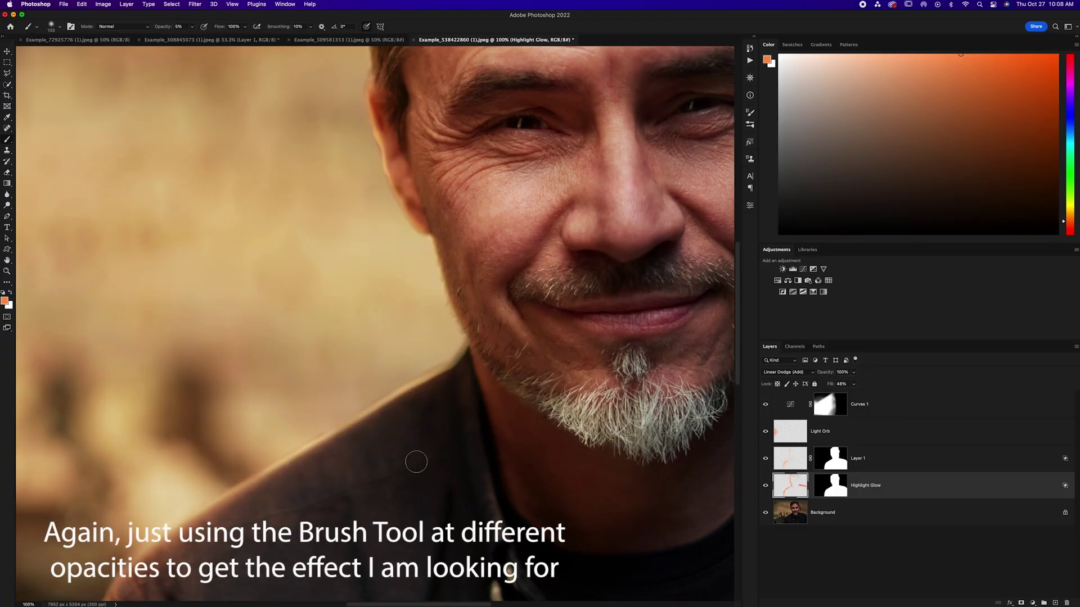
{"action": "scroll", "coordinate": [222, 410], "scroll_direction": "down", "scroll_amount": 4}
{"action": "key", "text": "super+minus"}
{"action": "key", "text": "super+minus"}
{"action": "key", "text": "super+minus"}
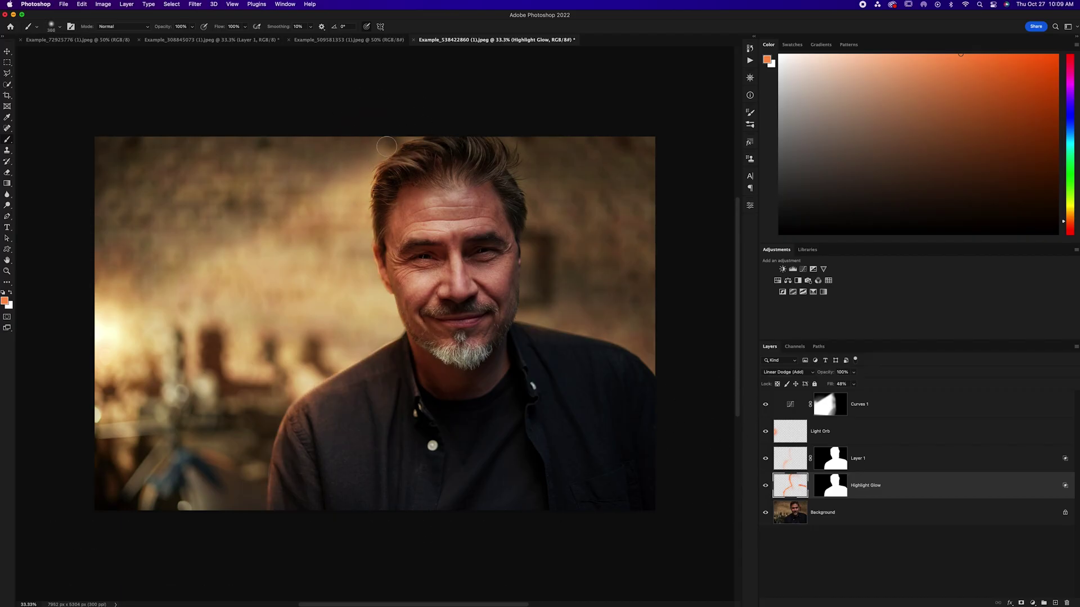
{"action": "key", "text": "2"}
{"action": "key", "text": "bracketright"}
{"action": "key", "text": "bracketright"}
{"action": "key", "text": "bracketright"}
{"action": "key", "text": "1"}
{"action": "key", "text": "bracketright"}
{"action": "key", "text": "bracketright"}
{"action": "key", "text": "bracketright"}
{"action": "key", "text": "bracketright"}
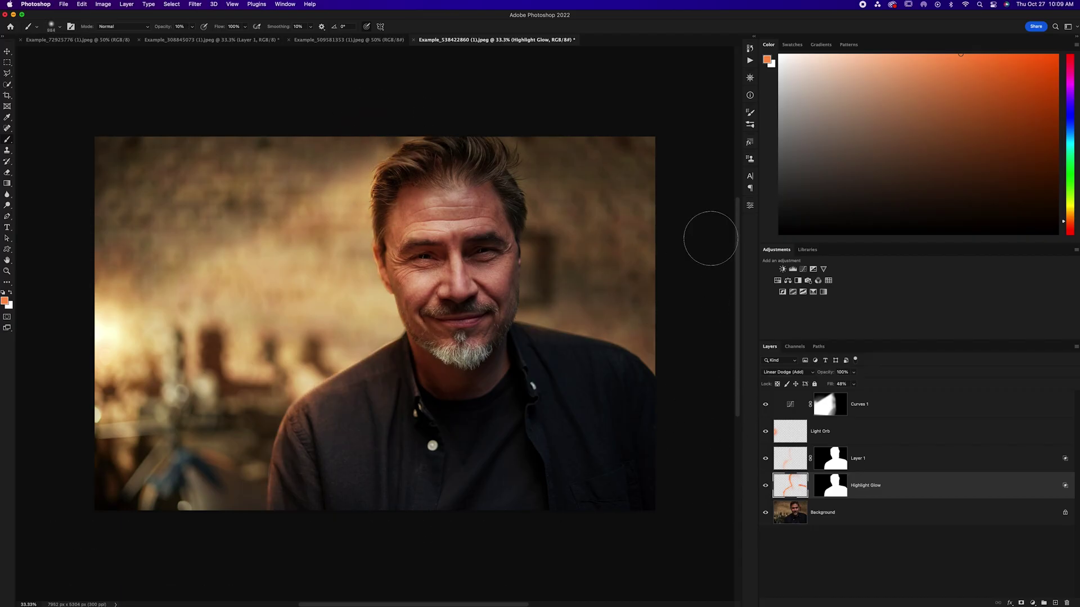
{"action": "key", "text": "e"}
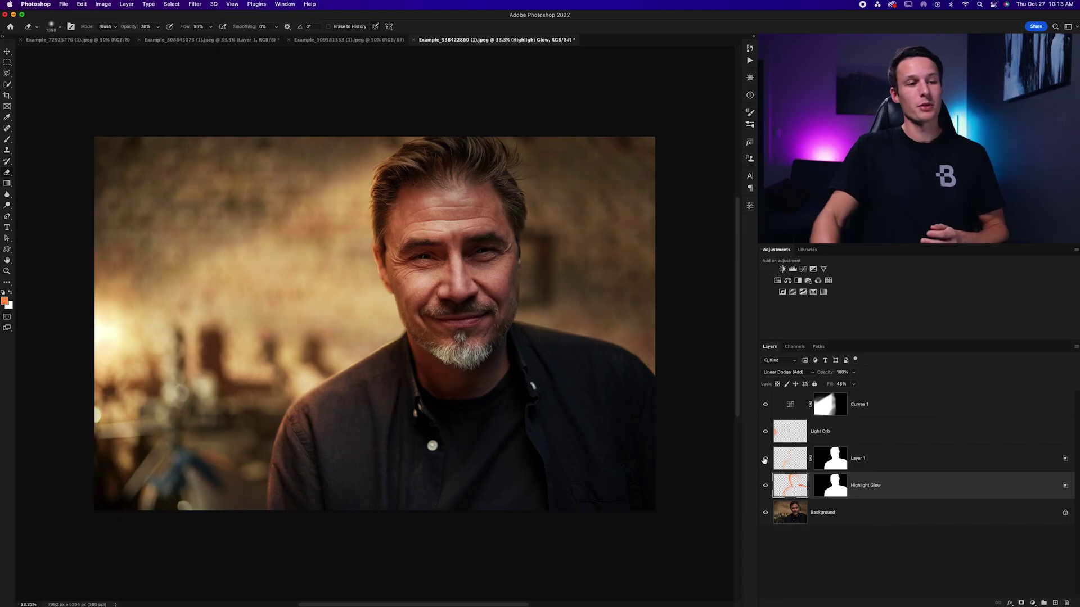
{"action": "left_click", "coordinate": [765, 485]}
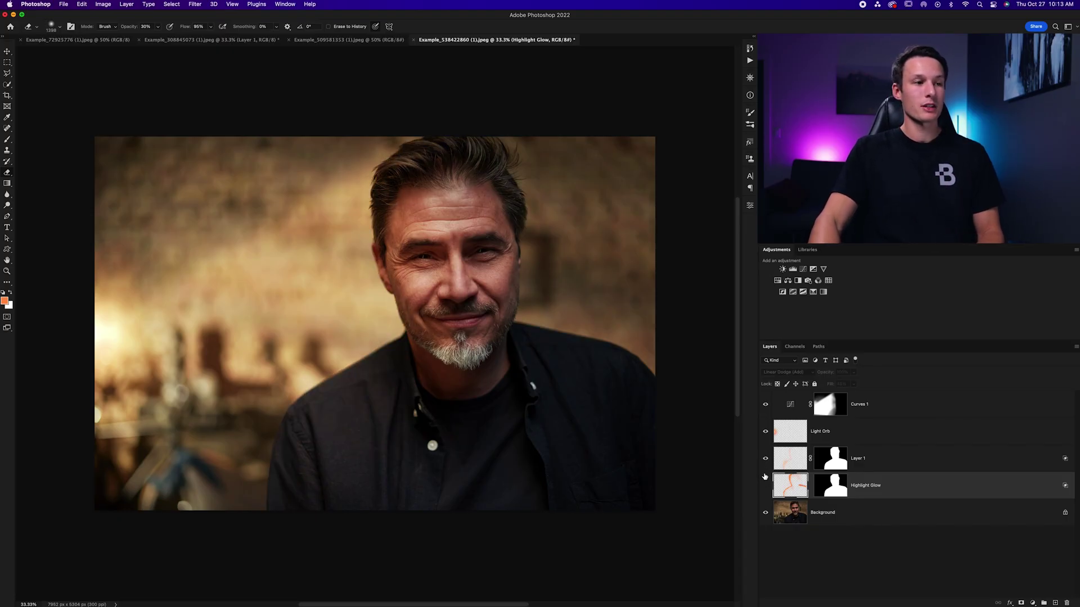
{"action": "left_click", "coordinate": [764, 479]}
{"action": "left_click", "coordinate": [762, 485]}
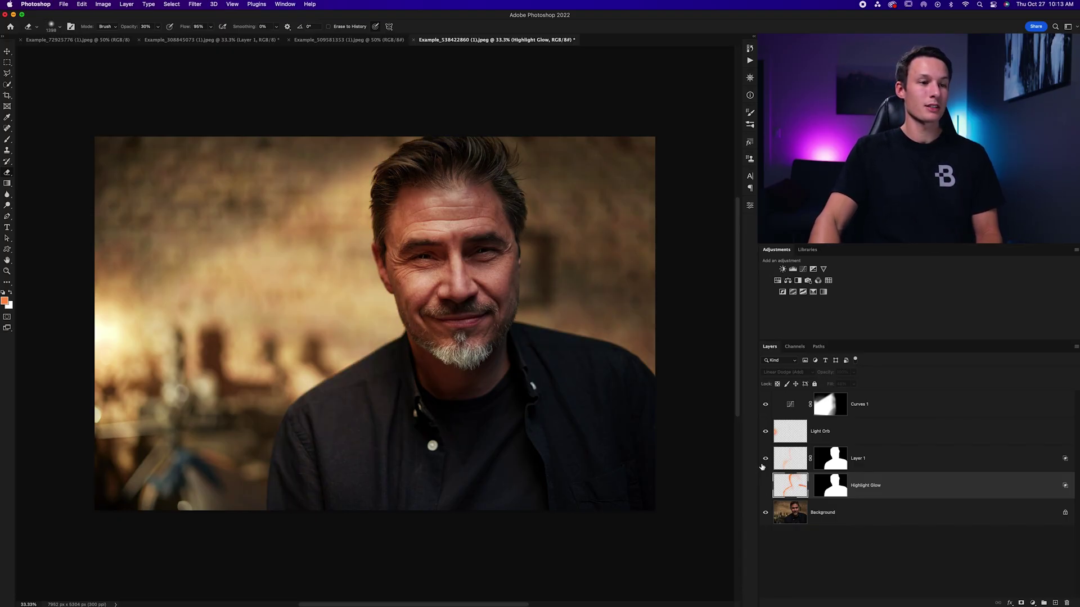
{"action": "left_click", "coordinate": [764, 486]}
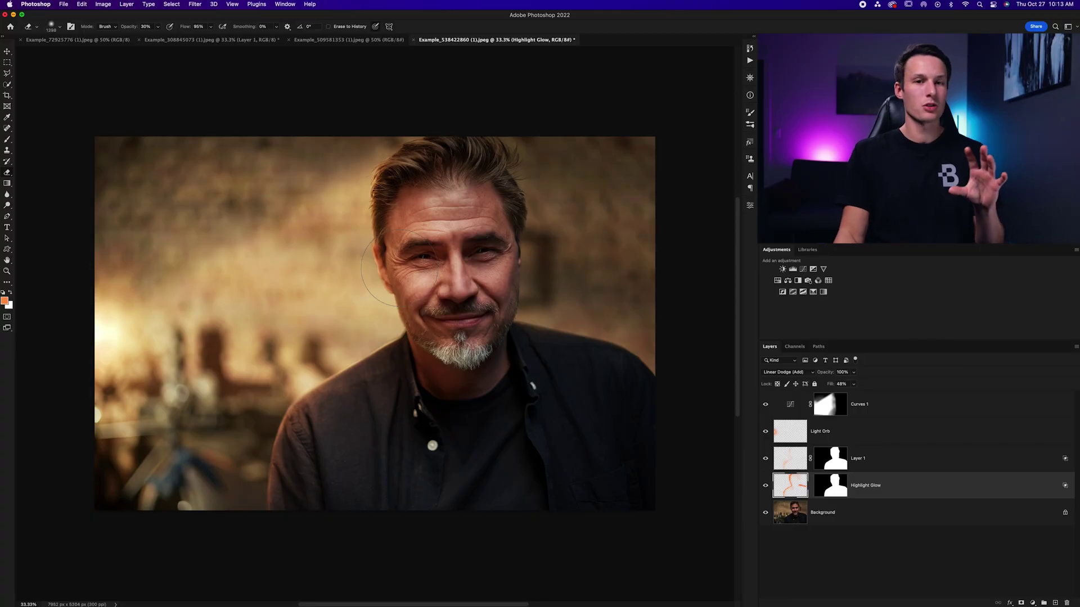
{"action": "key", "text": "alt+bracketright"}
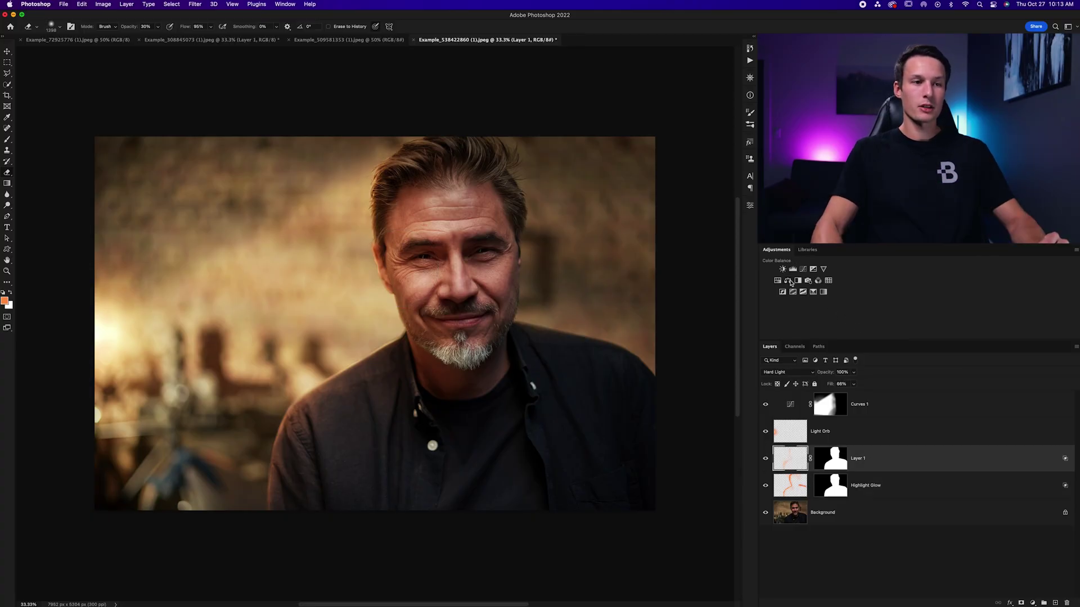
Add a Color Balance 1 layer masked to the man's silhouette with Highlight Glow's mask, and open its settings.
{"action": "left_click", "coordinate": [788, 281]}
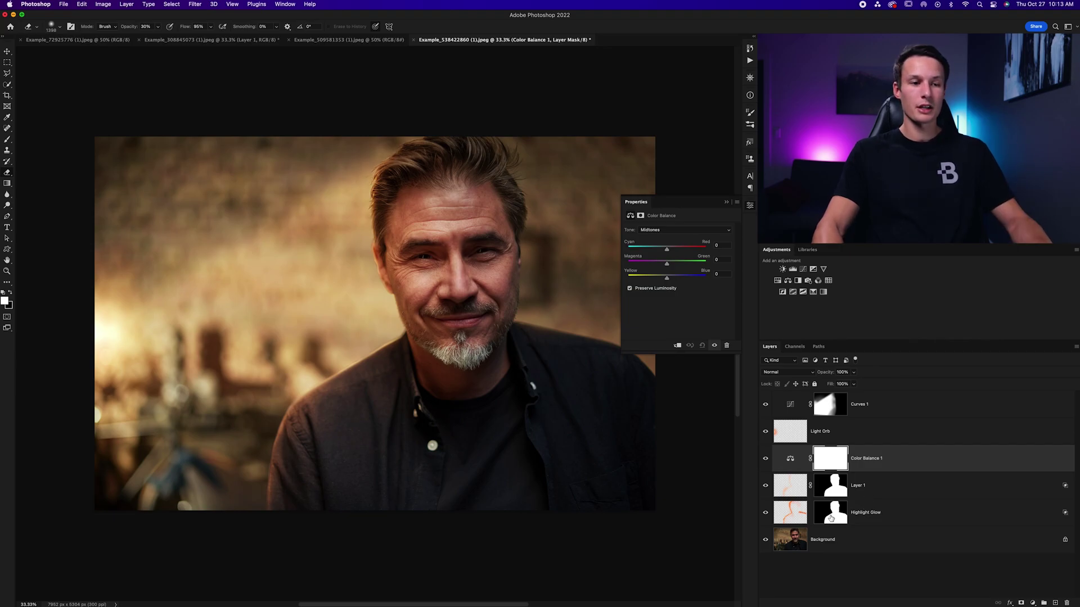
{"action": "left_click_drag", "start_coordinate": [831, 518], "coordinate": [830, 461]}
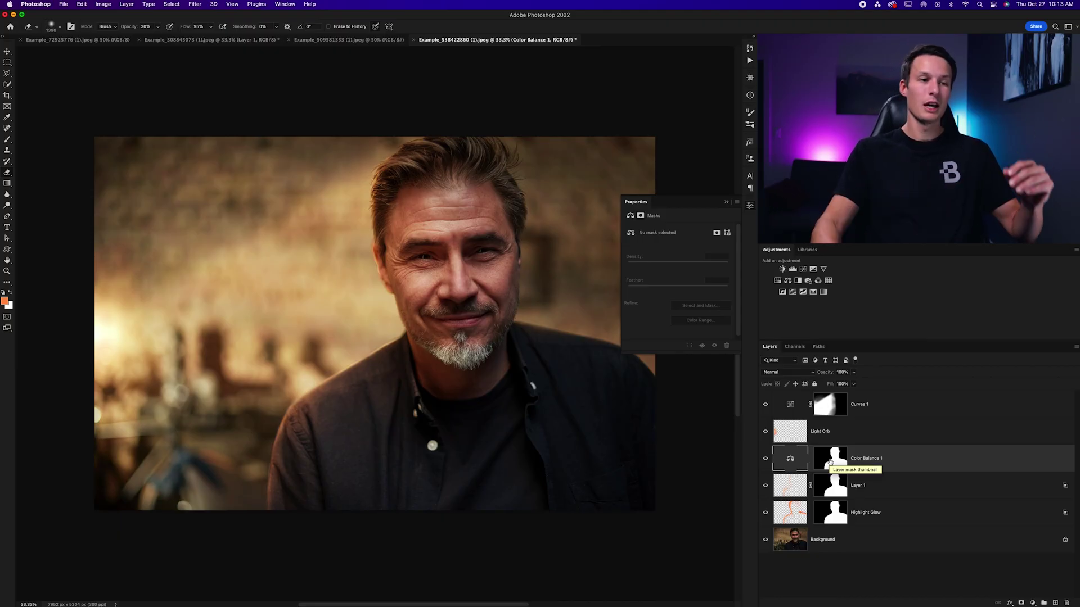
{"action": "left_click", "coordinate": [790, 460]}
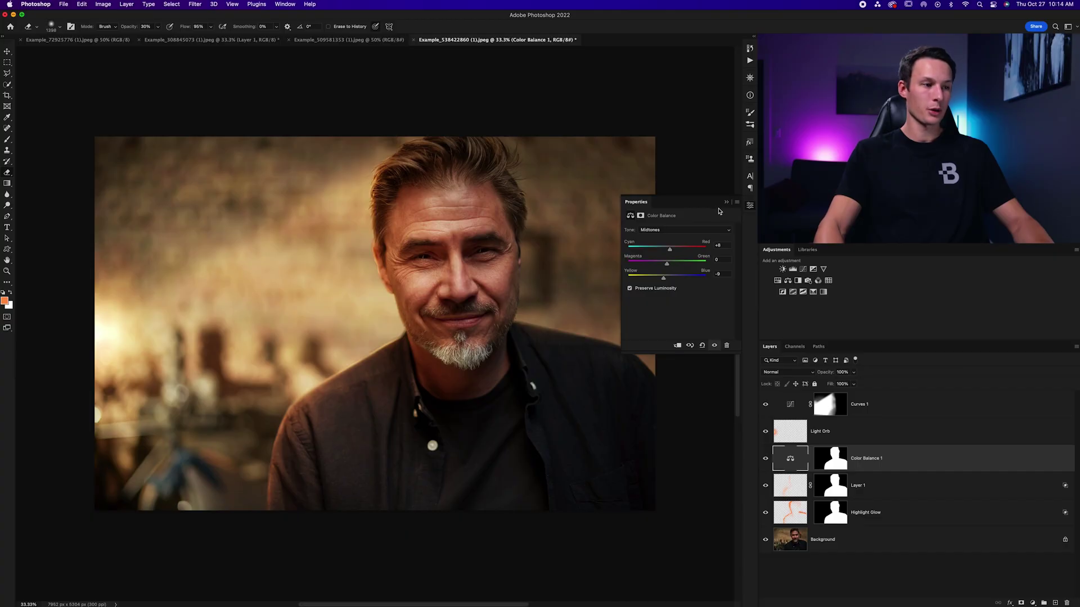
Paint black at 100% opacity on the Color Balance 1 mask over the man's left shoulder.
{"action": "left_click", "coordinate": [726, 202]}
{"action": "left_click", "coordinate": [836, 464]}
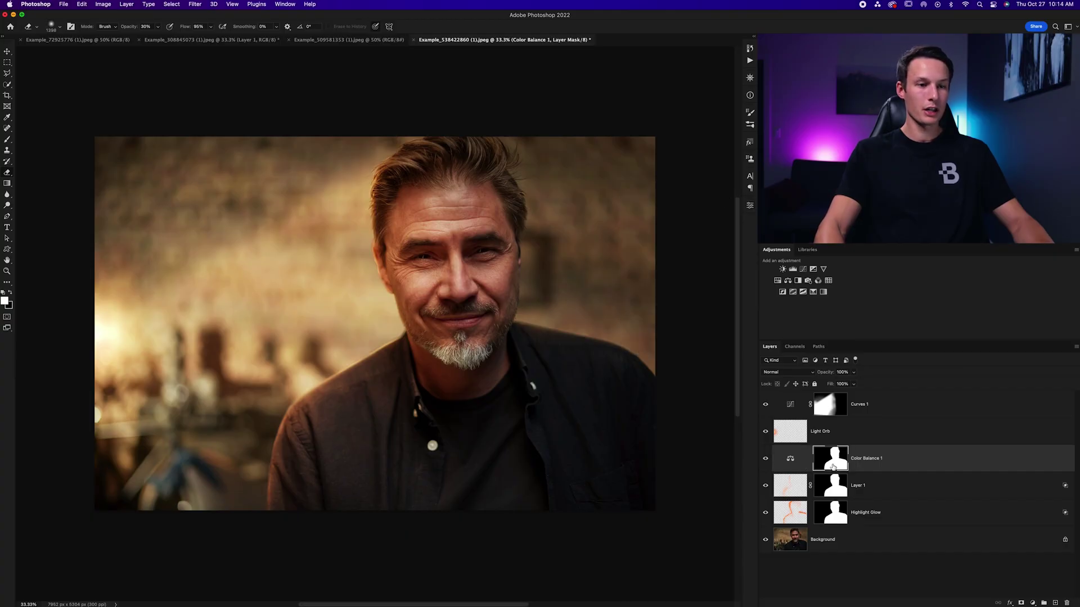
{"action": "key", "text": "b"}
{"action": "left_click", "coordinate": [10, 294]}
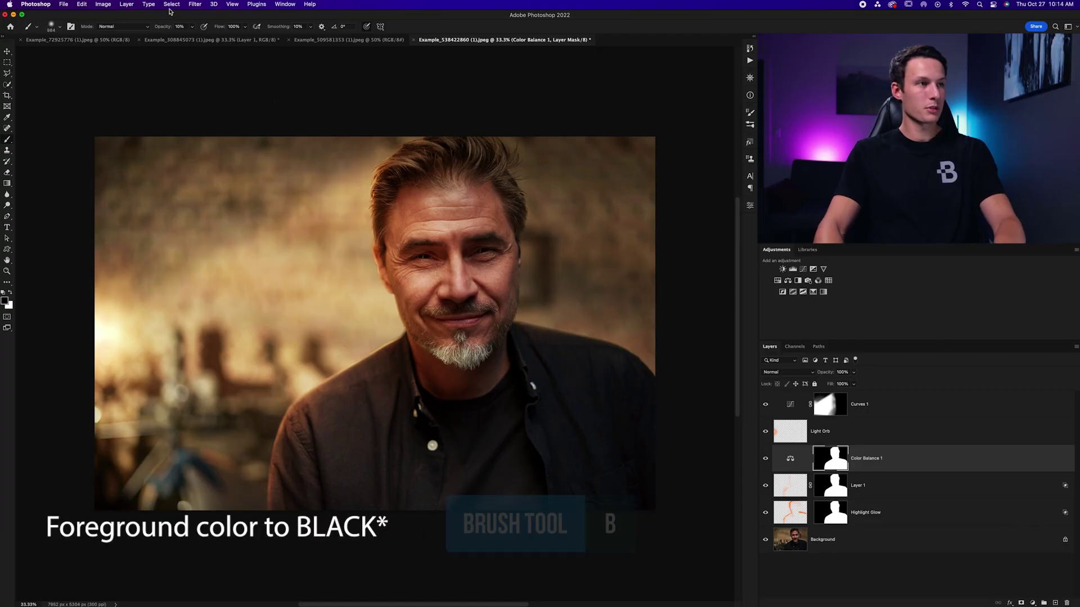
{"action": "left_click_drag", "start_coordinate": [194, 28], "coordinate": [233, 38]}
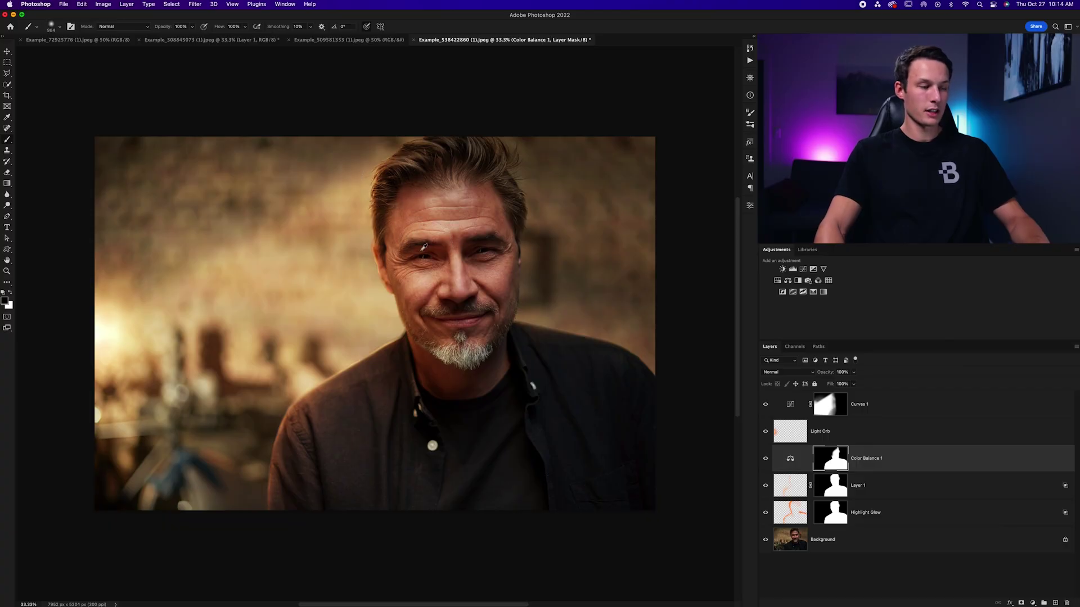
{"action": "mouse_move", "coordinate": [423, 246]}
{"action": "left_mouse_down"}
{"action": "mouse_move", "coordinate": [444, 242]}
{"action": "mouse_move", "coordinate": [430, 304]}
{"action": "left_mouse_up"}
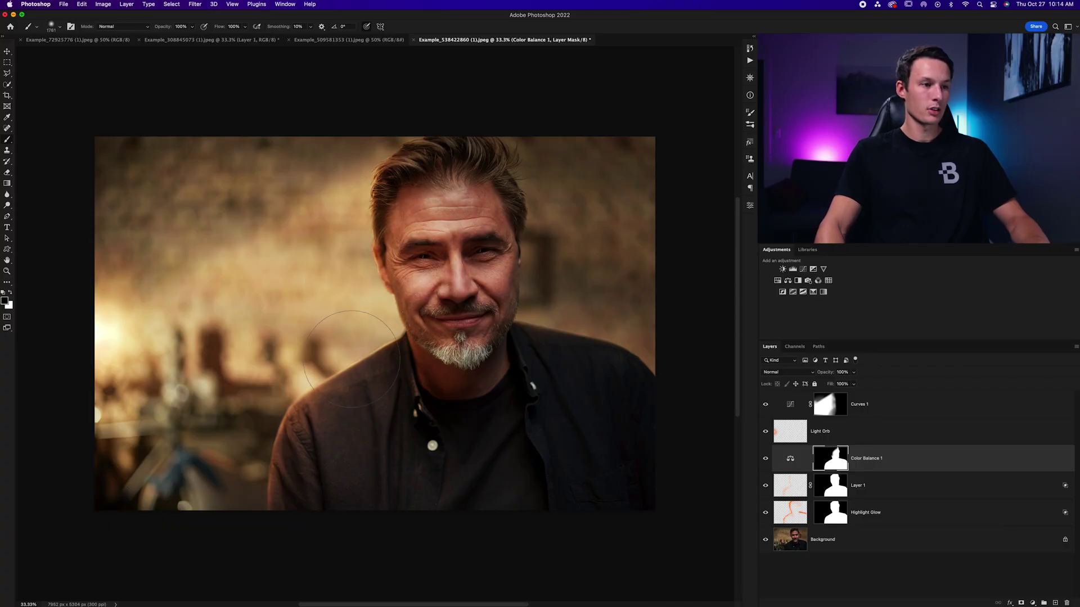
{"action": "left_click_drag", "start_coordinate": [433, 329], "coordinate": [394, 444]}
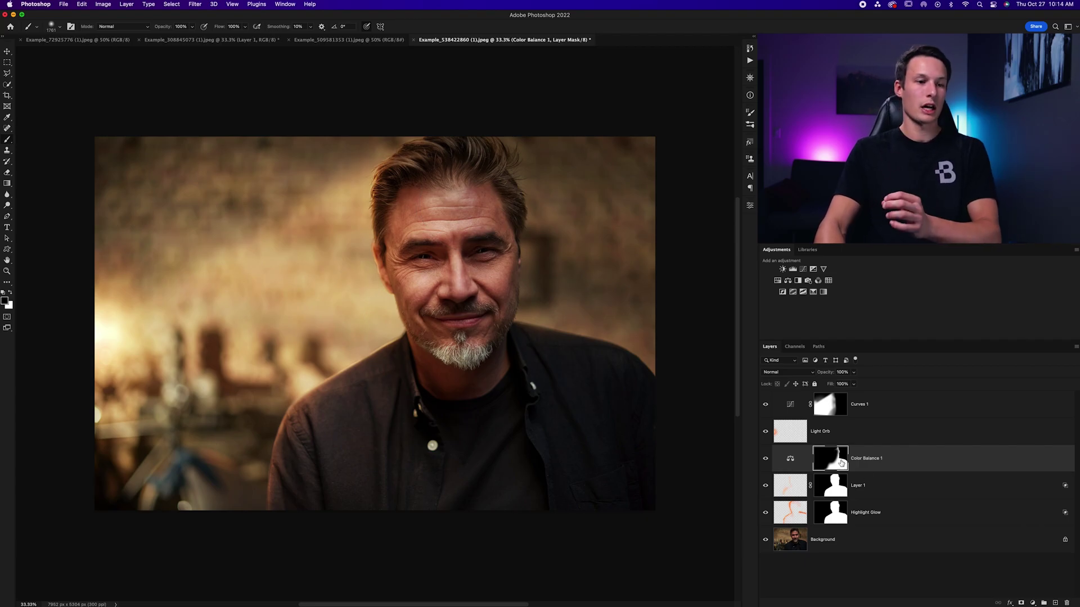
Brush black at 30% opacity with a larger brush to partly hide the warming on the chest.
{"action": "double_click", "coordinate": [790, 458]}
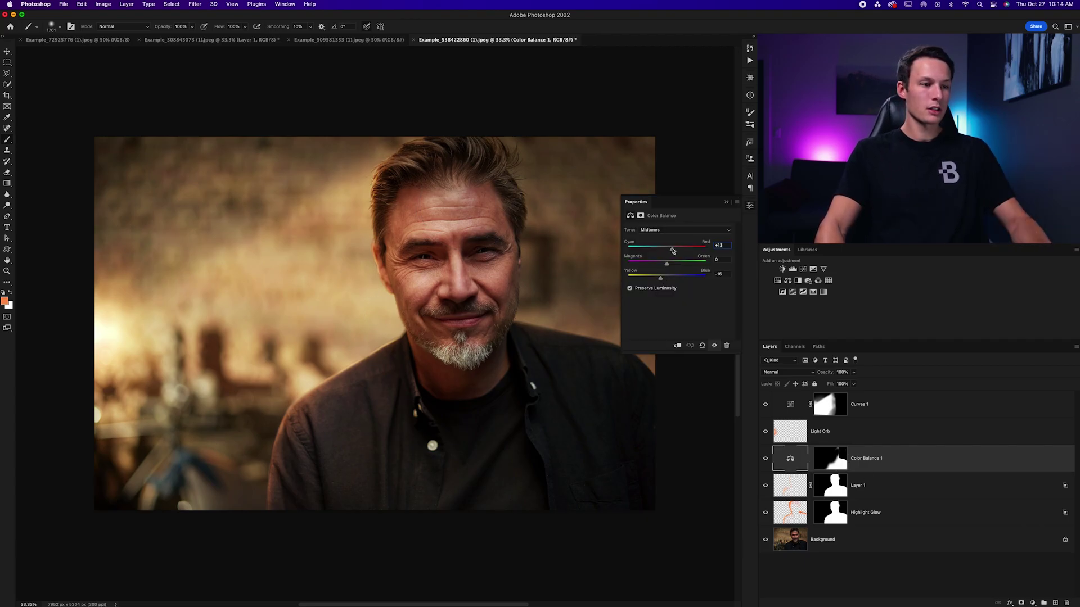
{"action": "key", "text": "super+backslash"}
{"action": "key", "text": "d"}
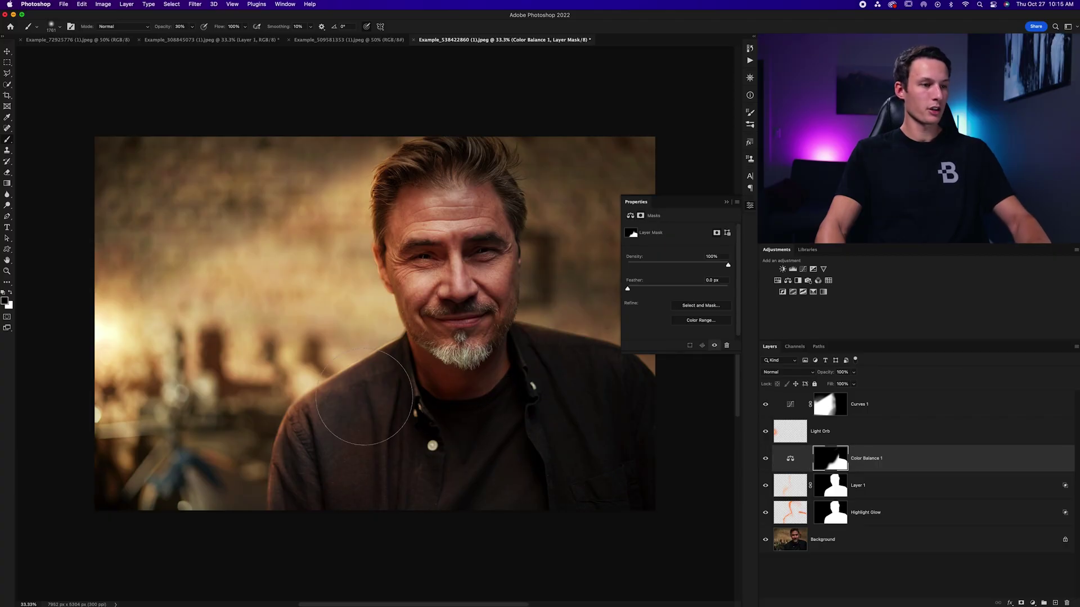
{"action": "key", "text": "3"}
{"action": "key", "text": "bracketright"}
{"action": "key", "text": "bracketright"}
{"action": "key", "text": "bracketright"}
{"action": "key", "text": "bracketright"}
{"action": "key", "text": "bracketright"}
{"action": "key", "text": "bracketright"}
{"action": "key", "text": "bracketright"}
{"action": "key", "text": "bracketright"}
{"action": "key", "text": "bracketright"}
{"action": "key", "text": "bracketright"}
{"action": "key", "text": "bracketright"}
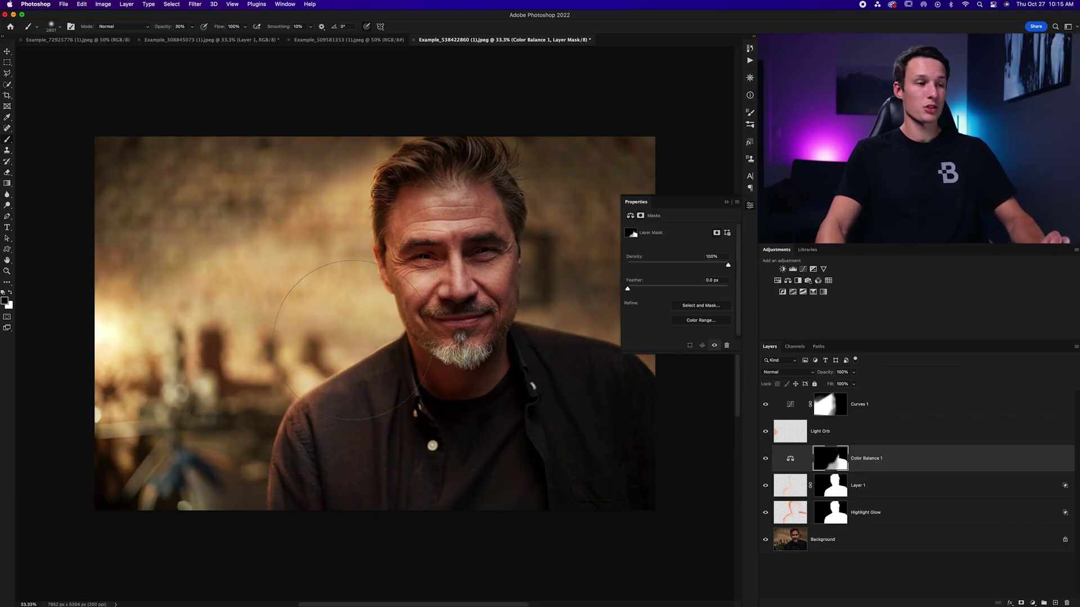
{"action": "left_click_drag", "start_coordinate": [439, 455], "coordinate": [442, 414]}
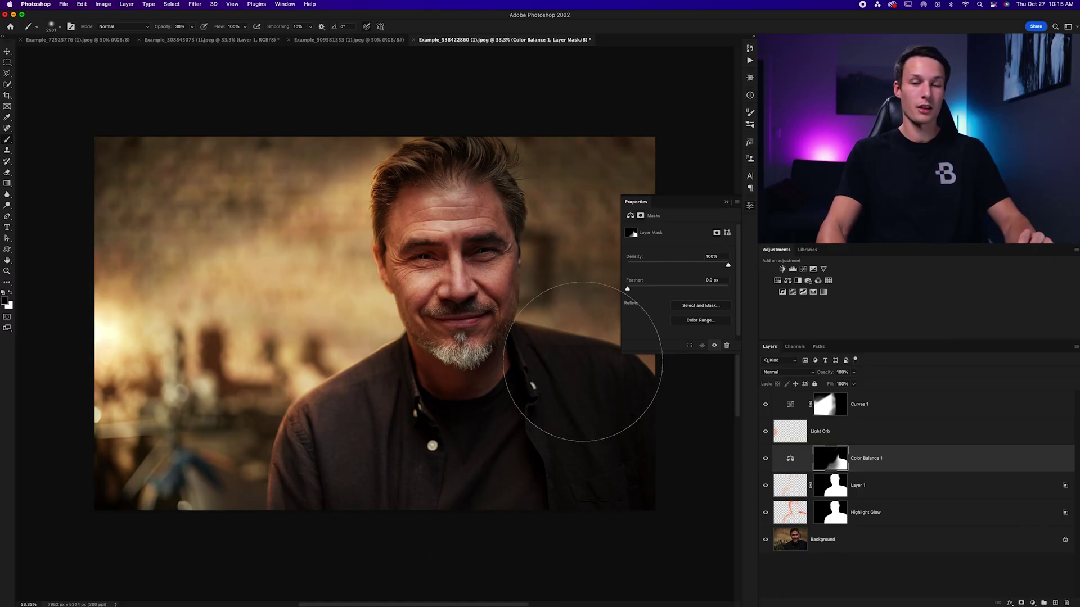
{"action": "left_click", "coordinate": [765, 459]}
Toggle Color Balance 1 and Background visibility to compare, and collapse the mask Properties panel.
{"action": "left_click", "coordinate": [765, 458]}
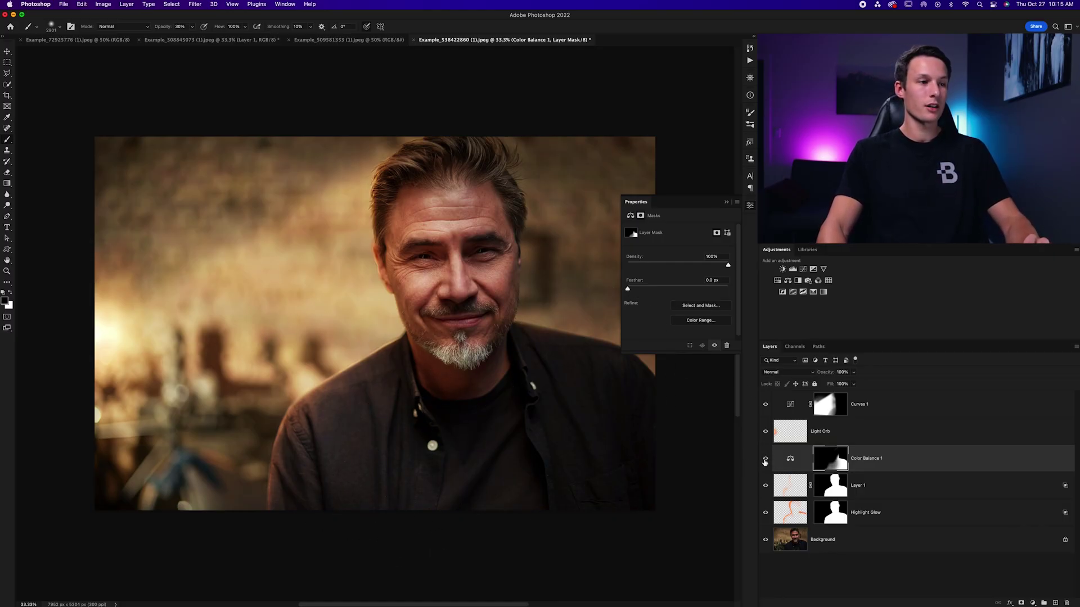
{"action": "left_click", "coordinate": [765, 459]}
{"action": "left_click", "coordinate": [764, 459]}
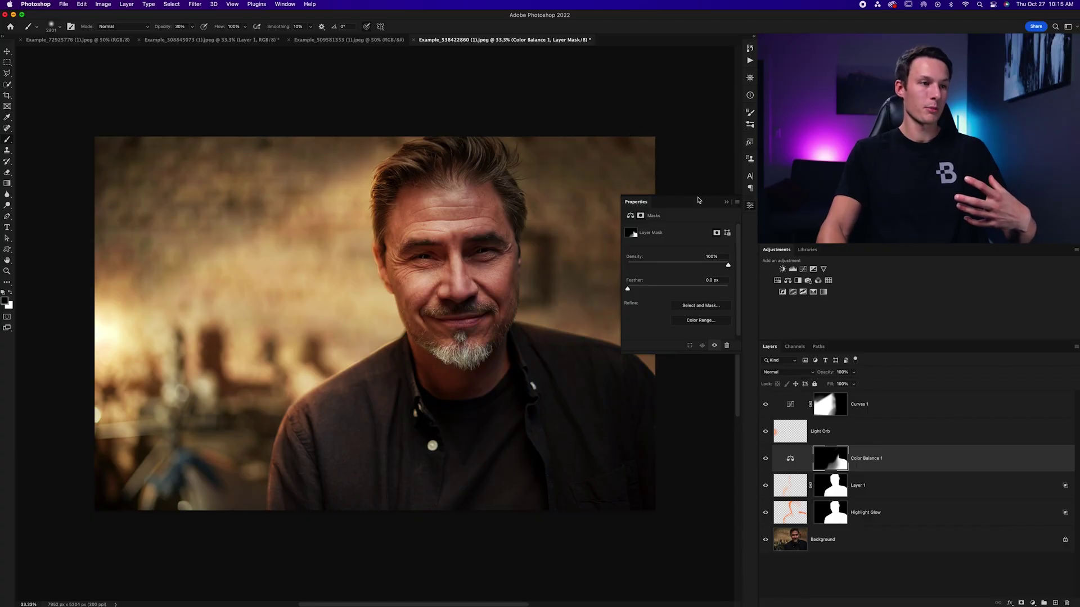
{"action": "left_click", "coordinate": [726, 202]}
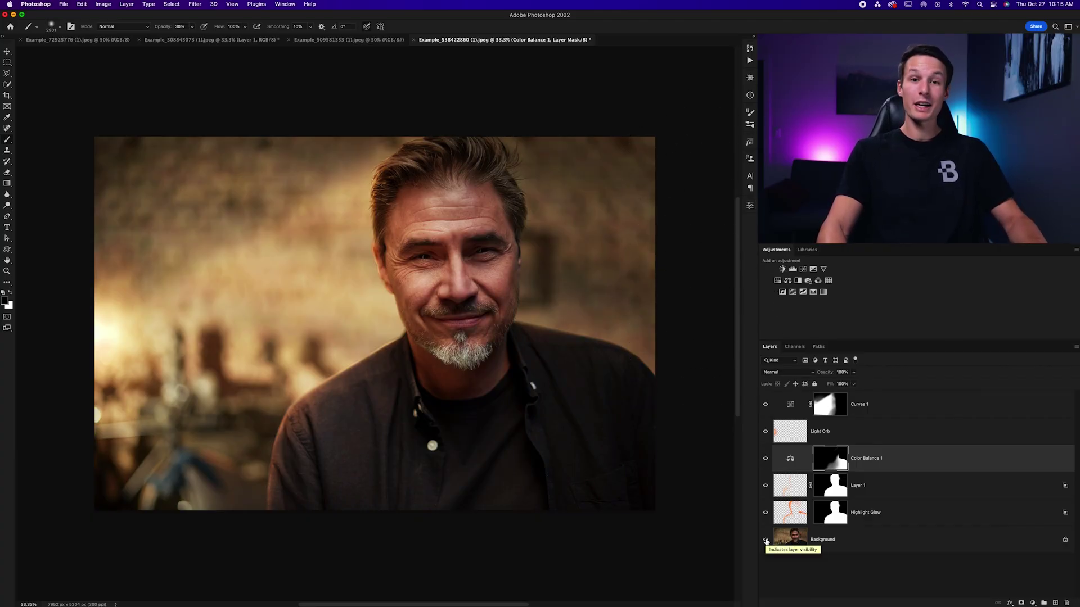
{"action": "left_click", "coordinate": [765, 540]}
{"action": "left_click", "coordinate": [765, 541]}
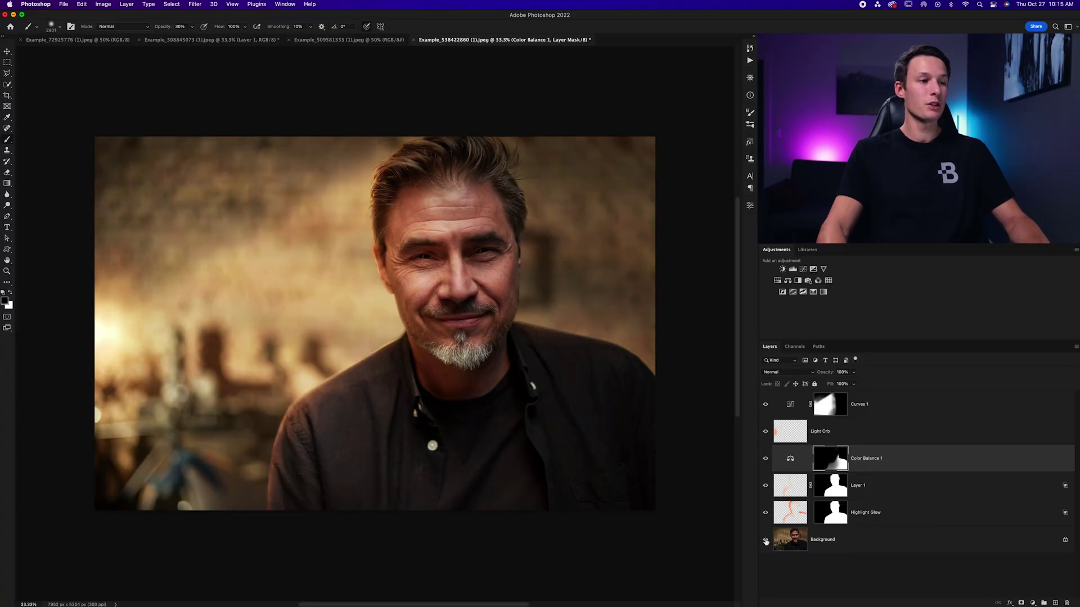